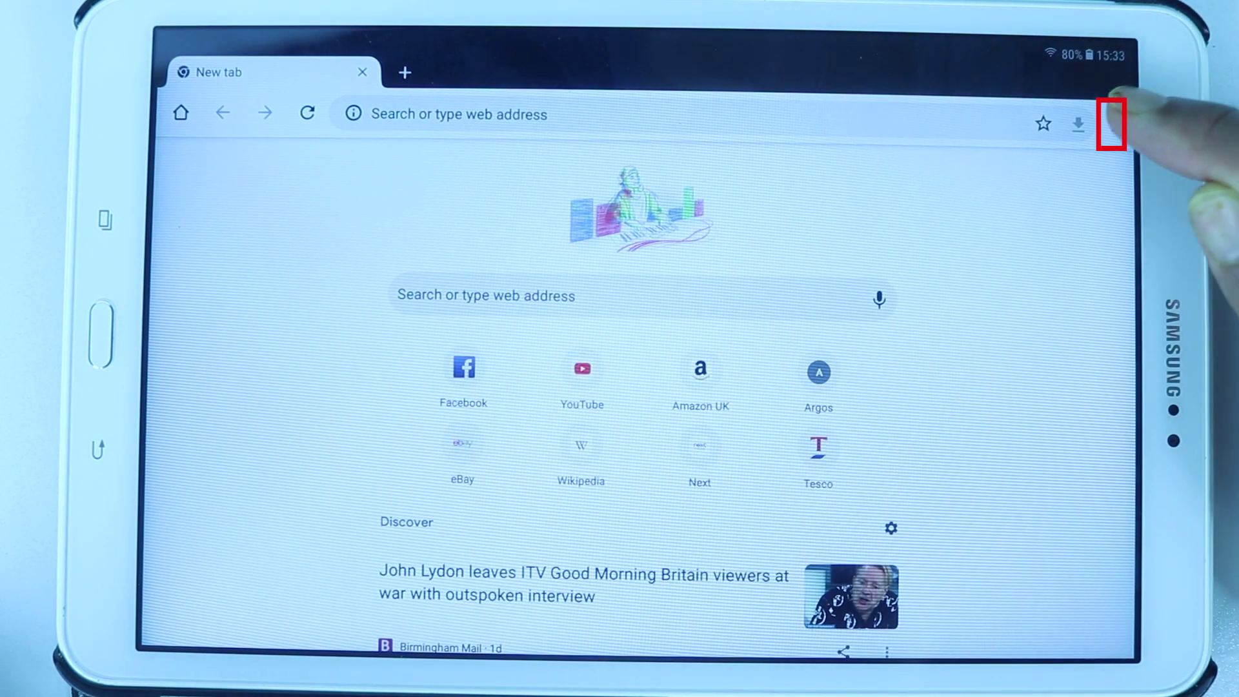
# Turn on Chrome's Desktop site mode and load web.whatsapp.com
pyautogui.click(1113, 125)
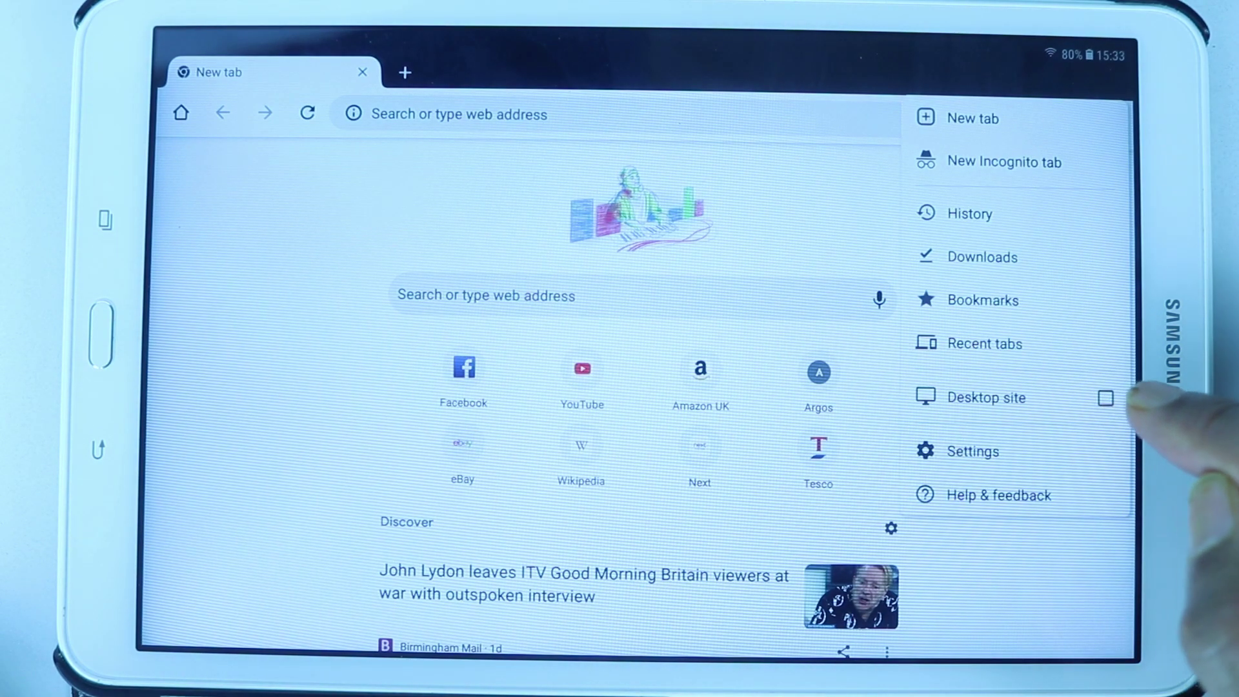
pyautogui.click(1105, 398)
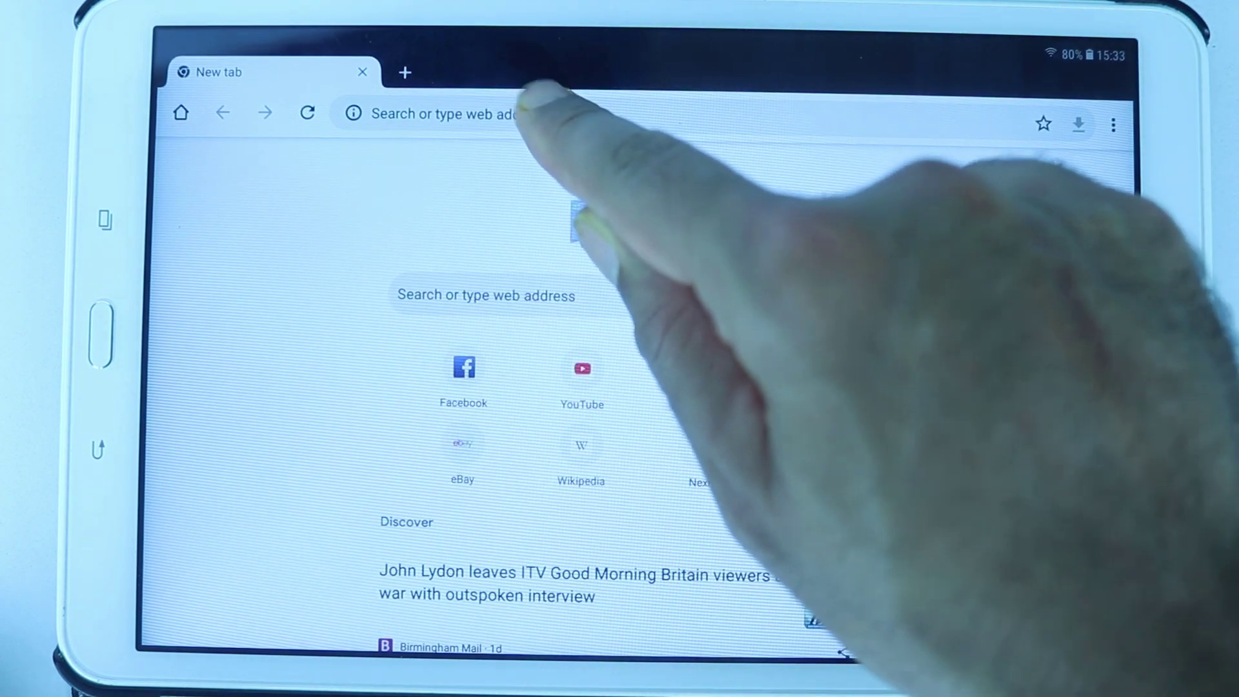
pyautogui.click(532, 114)
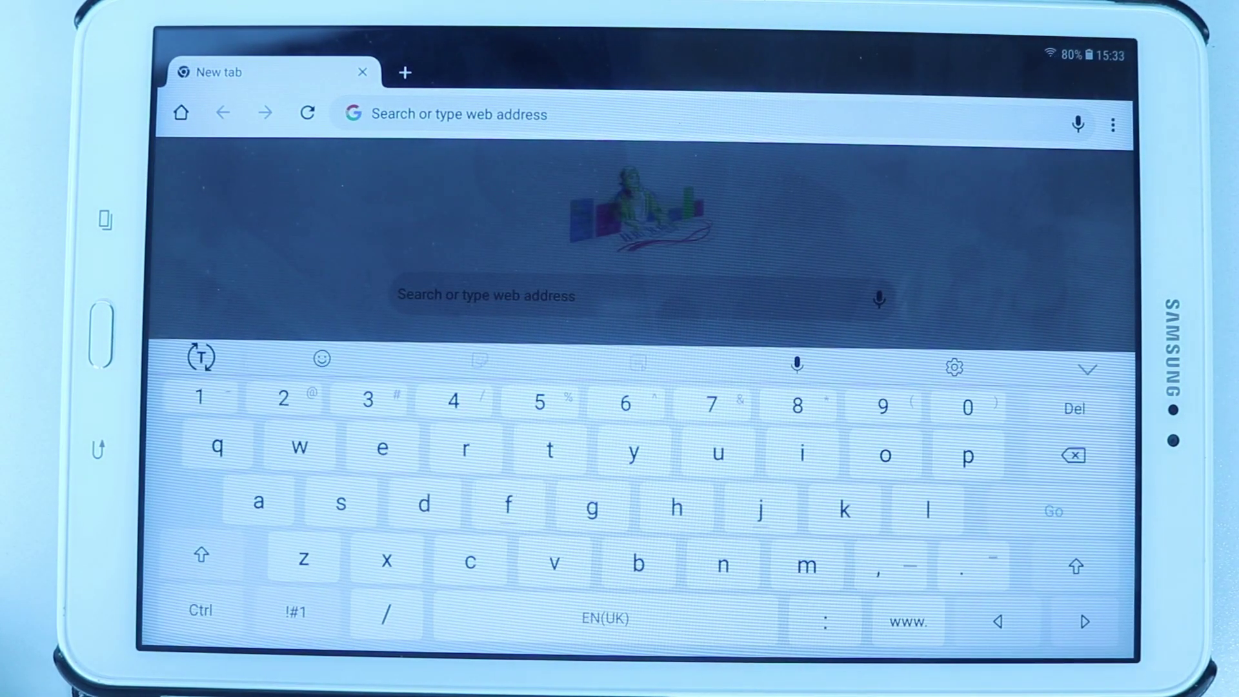
pyautogui.write('w')
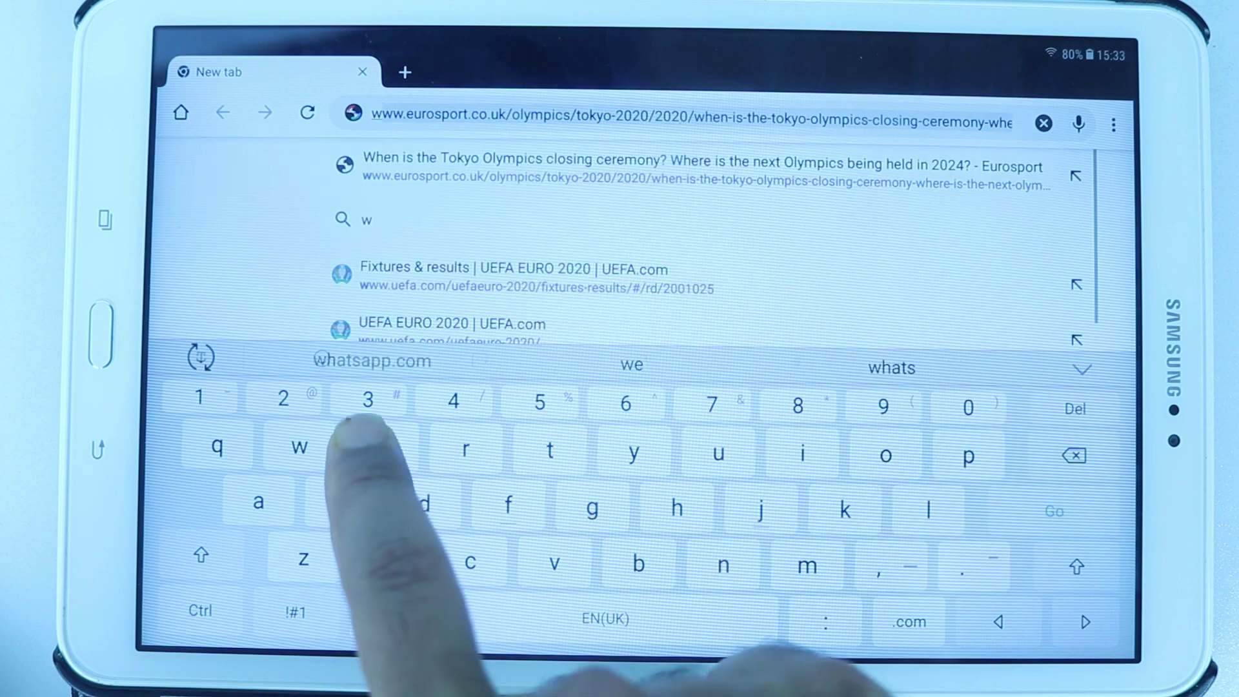
pyautogui.write('eb.wh')
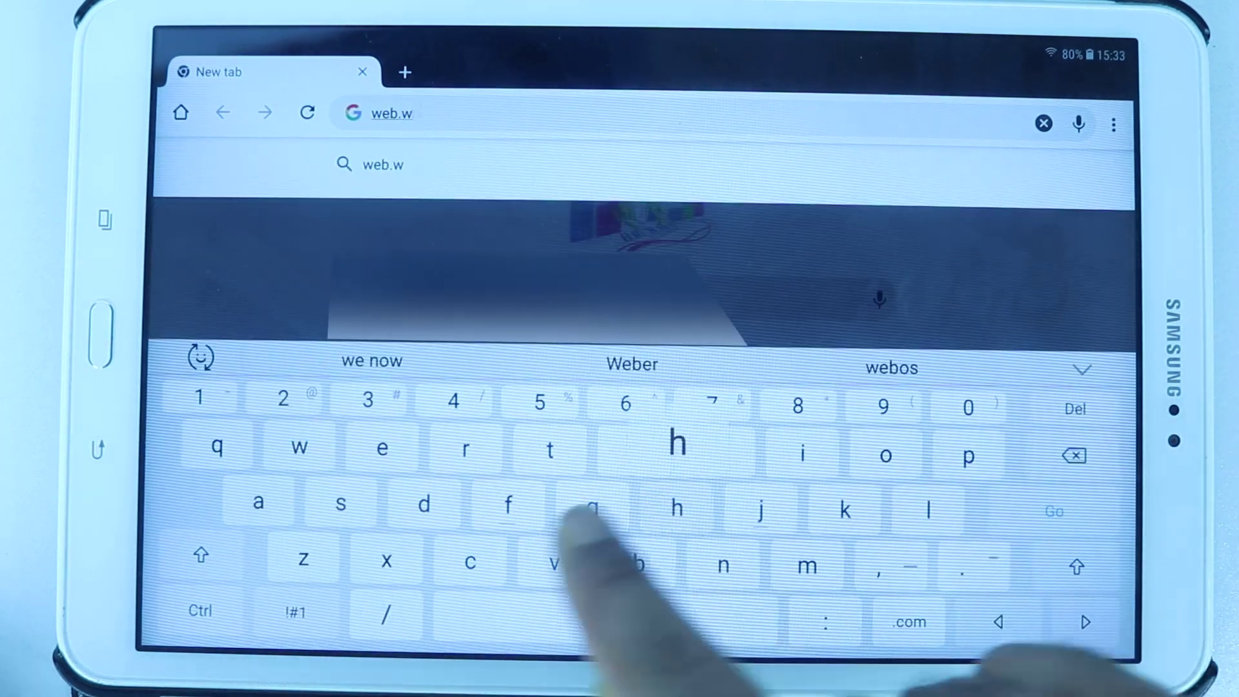
pyautogui.write('atsapp.com')
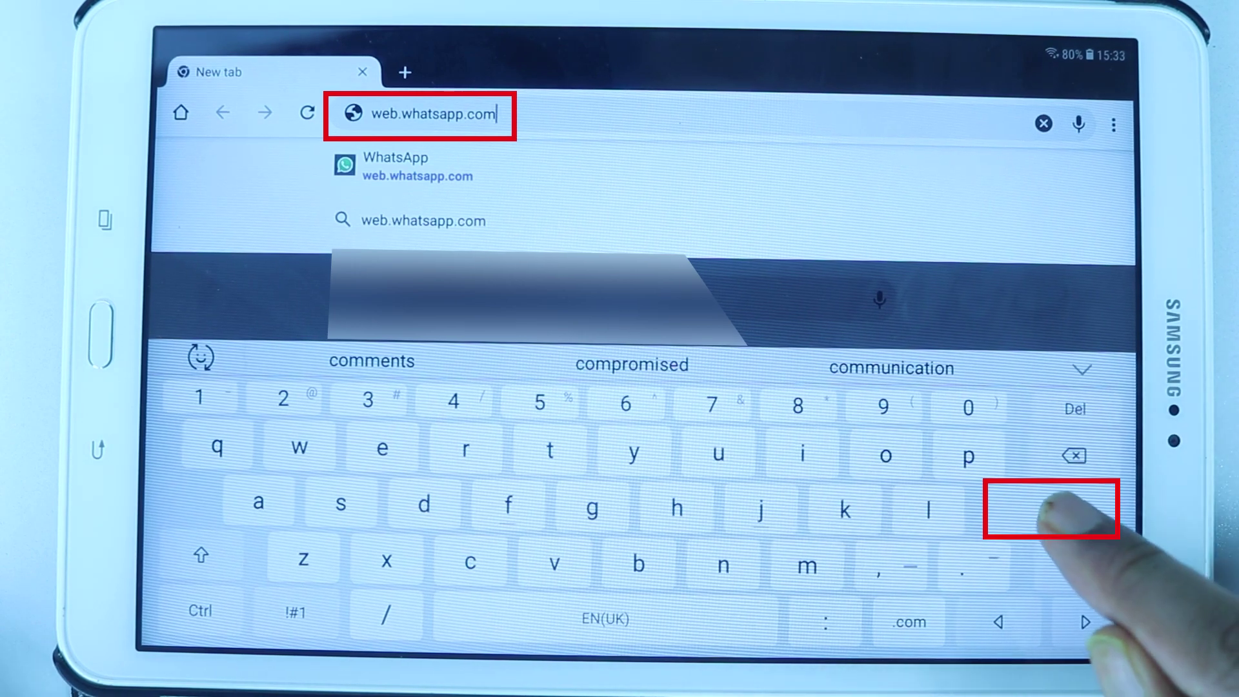
pyautogui.click(1053, 510)
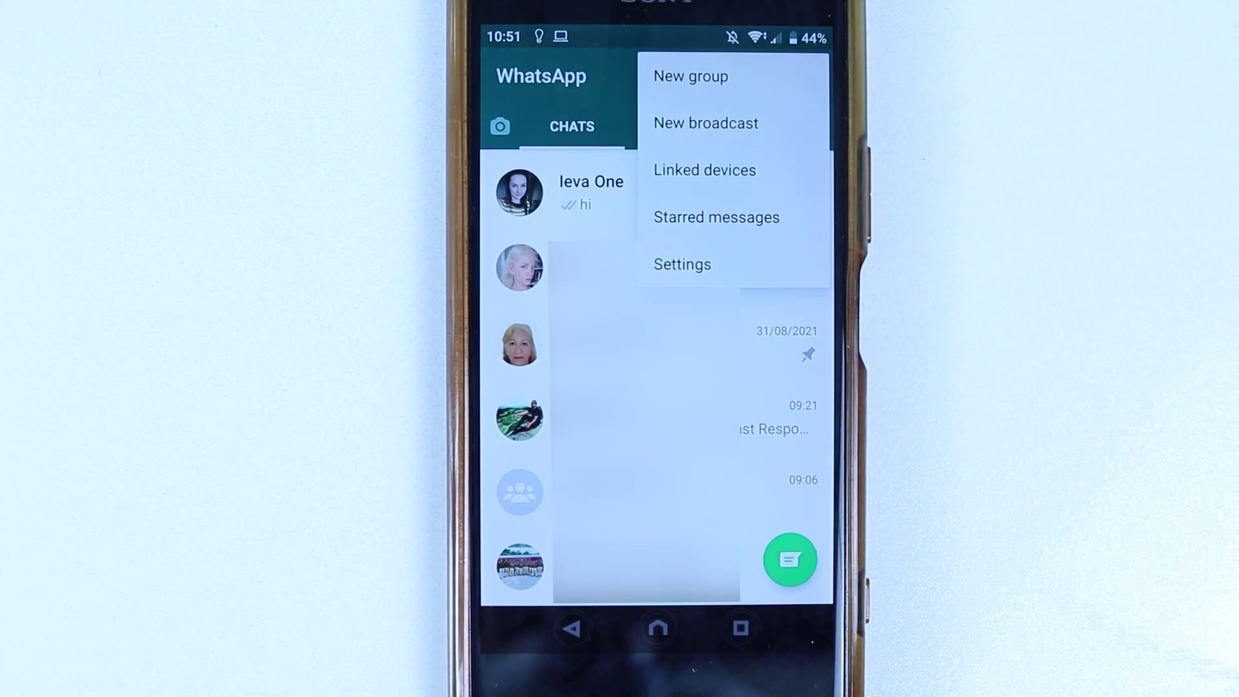
# Open the Linked devices screen from WhatsApp's menu on the phone
pyautogui.click(789, 170)
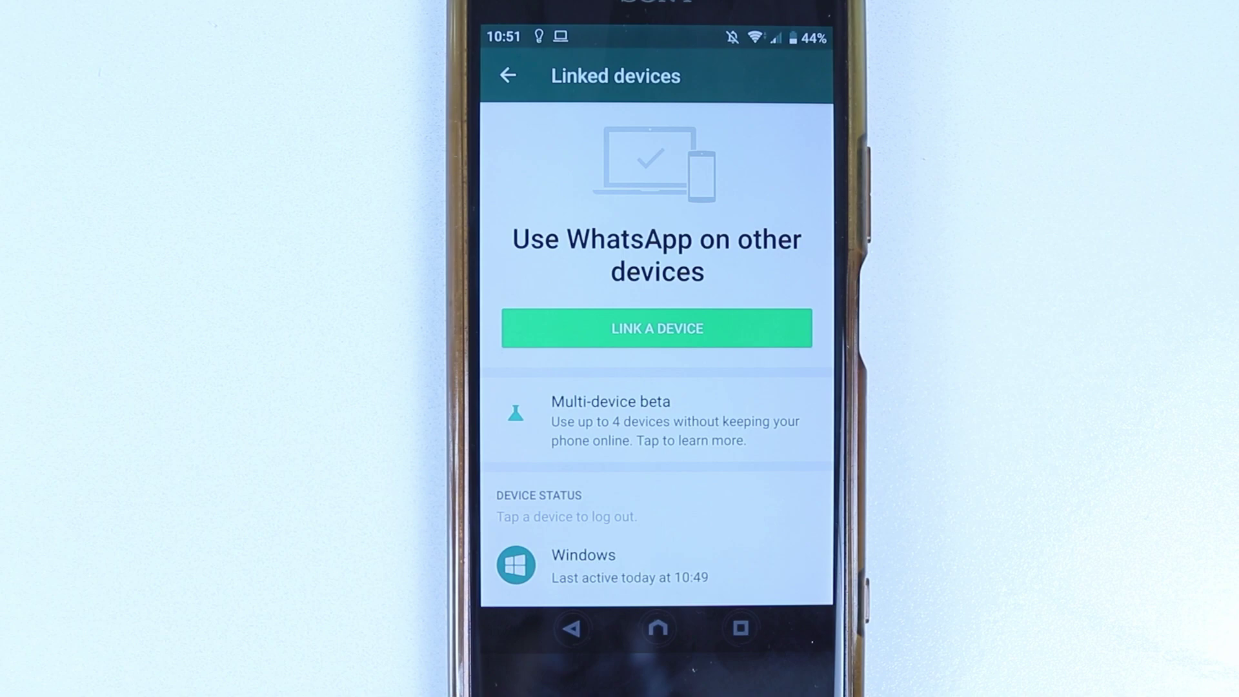
# Open the Multi-device beta page and request to join the beta
pyautogui.click(775, 407)
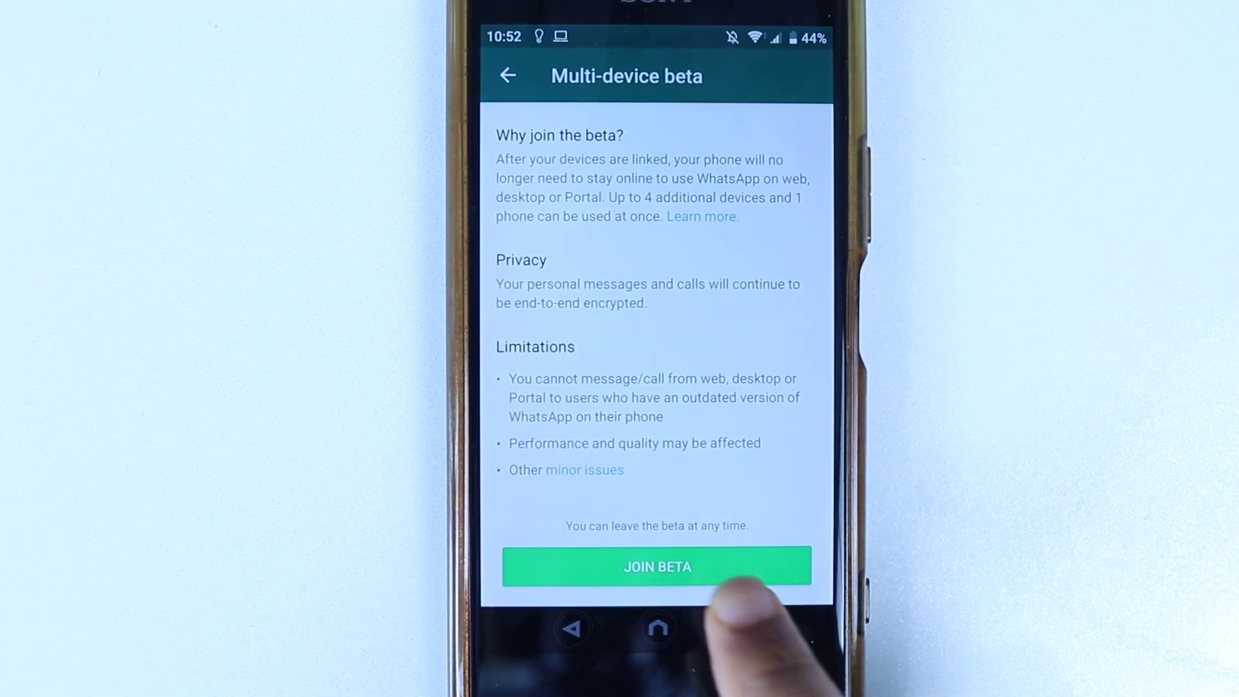
pyautogui.click(721, 561)
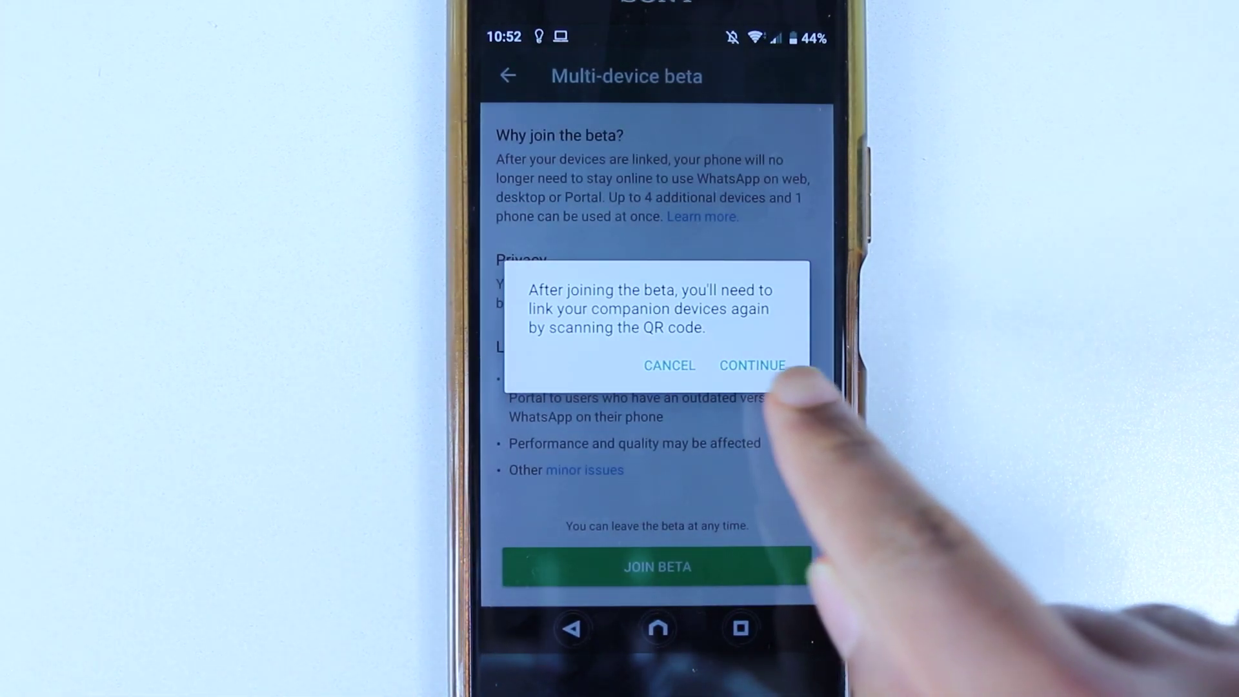
# Confirm joining the multi-device beta, then return to the Linked devices screen
pyautogui.click(752, 365)
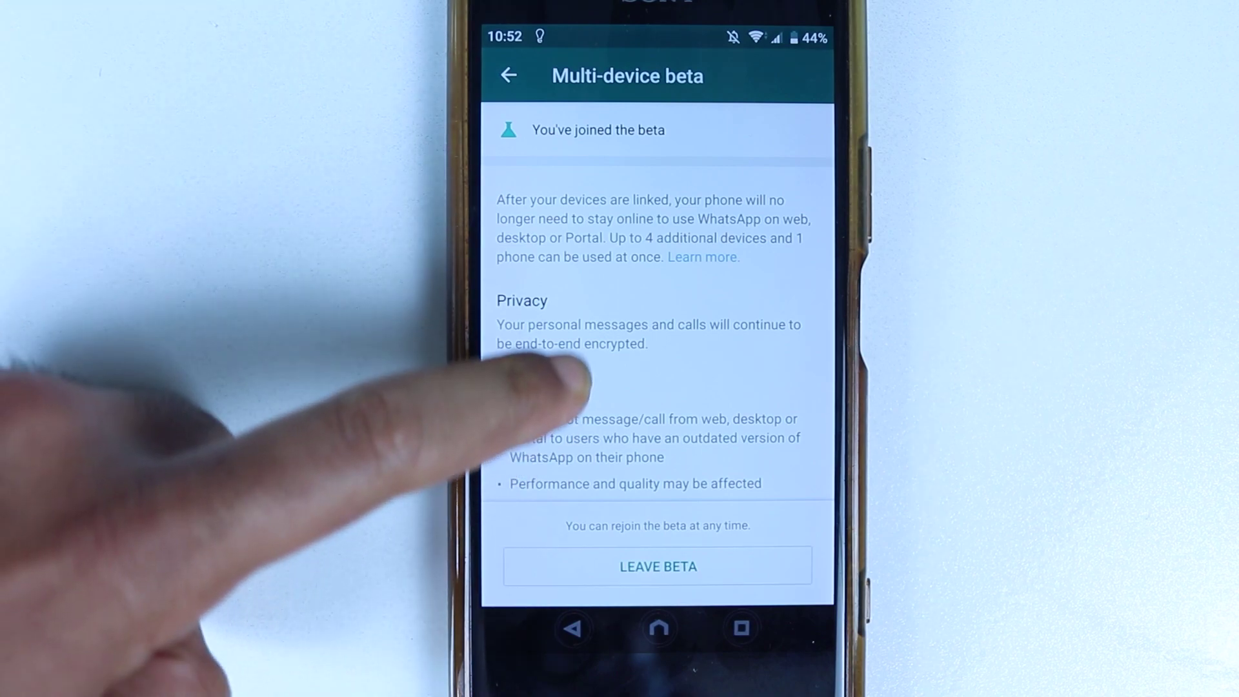
pyautogui.scroll(-2, 659, 290)
pyautogui.scroll(2, 658, 290)
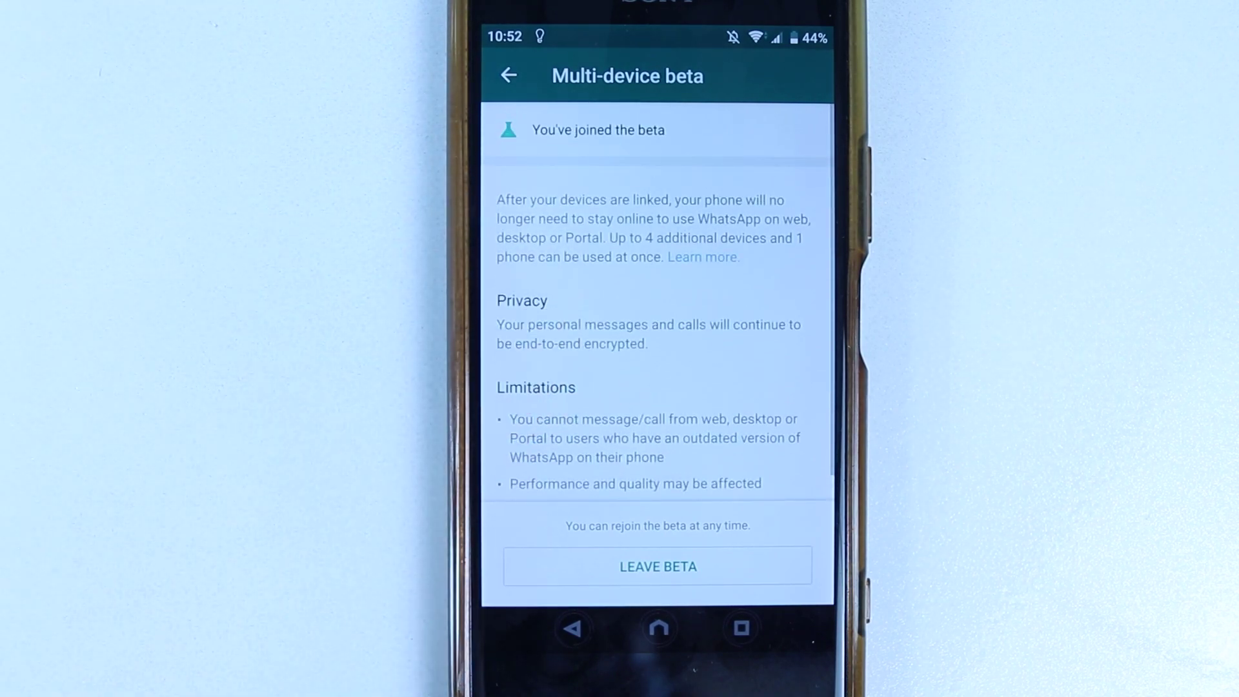
pyautogui.click(510, 76)
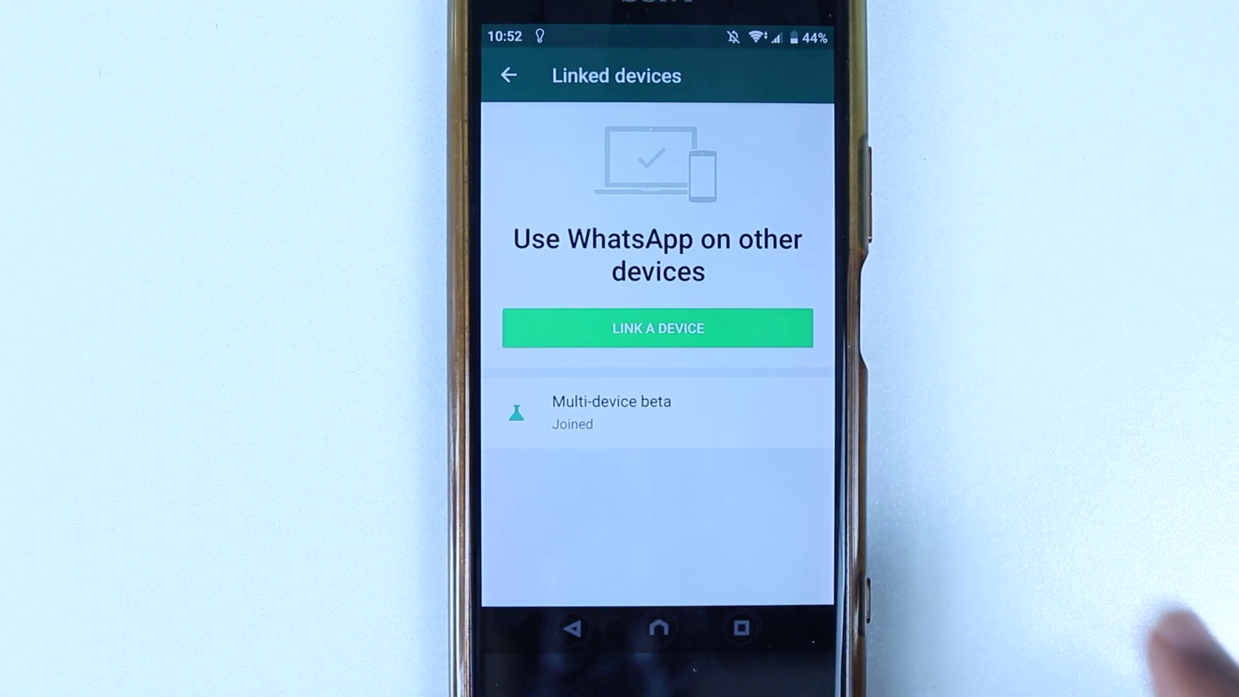
# Start linking the tablet as a new device, unlocking the phone's QR scanner by fingerprint
pyautogui.click(659, 328)
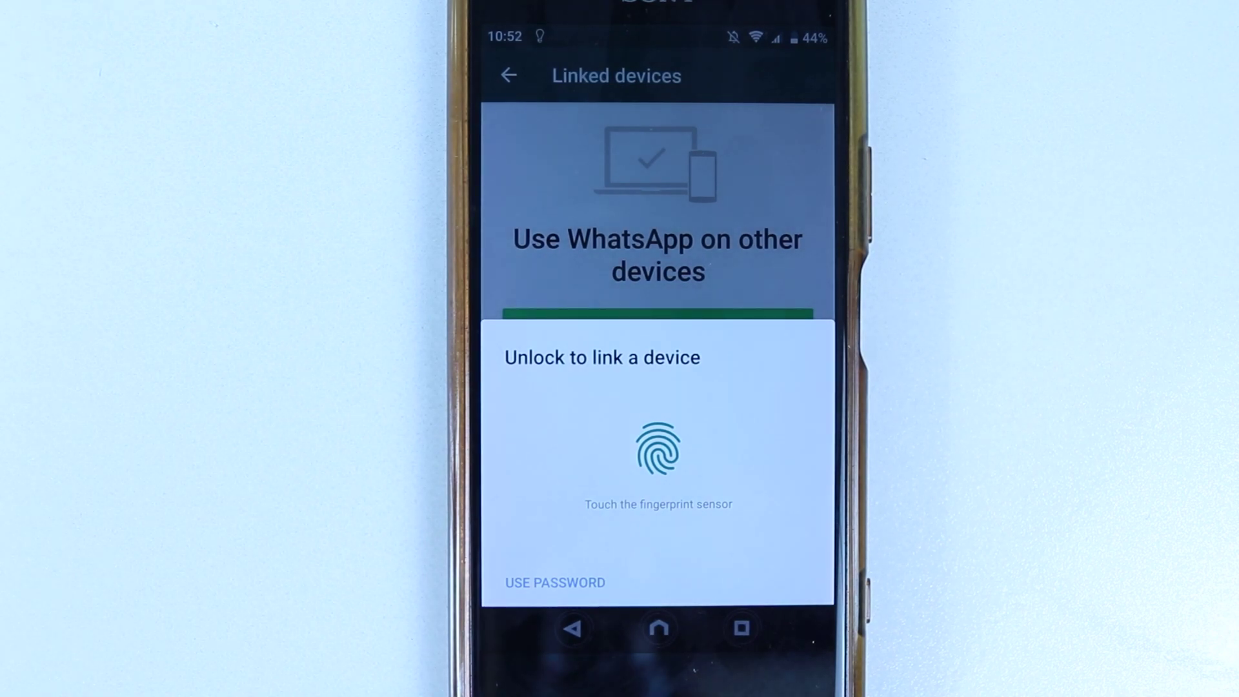
pyautogui.click(869, 277)
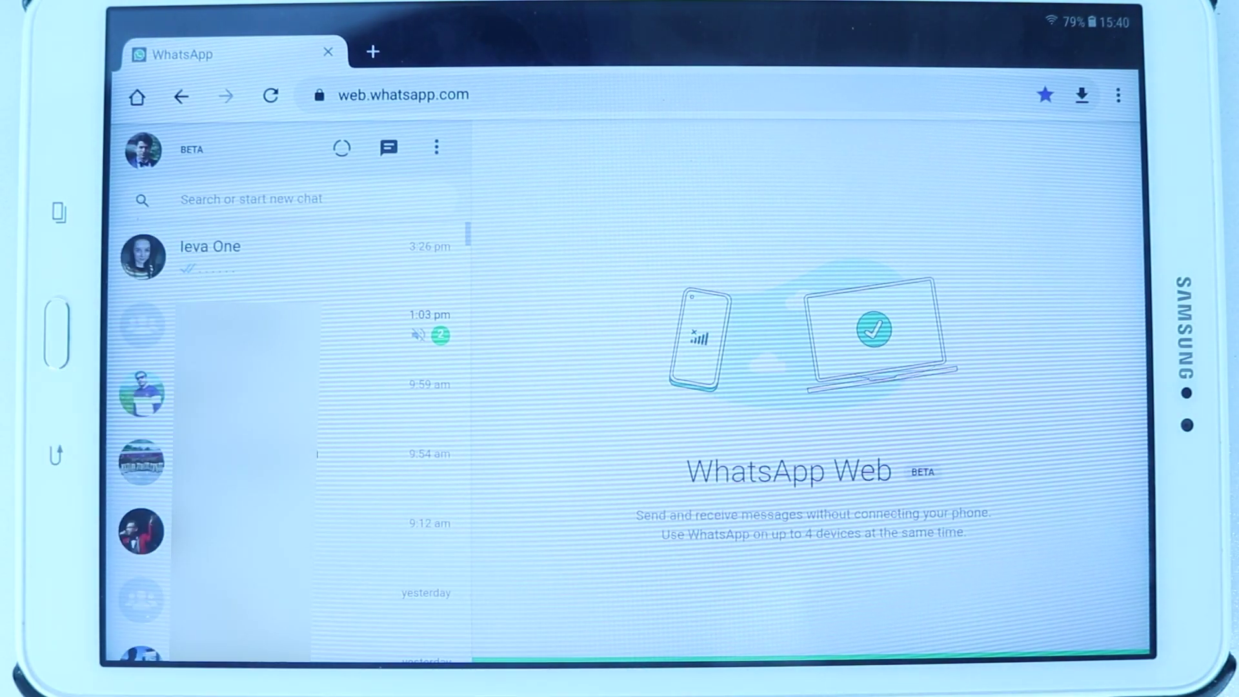
# Send 'Hi' in the most recent chat from WhatsApp Web on the tablet
pyautogui.click(210, 254)
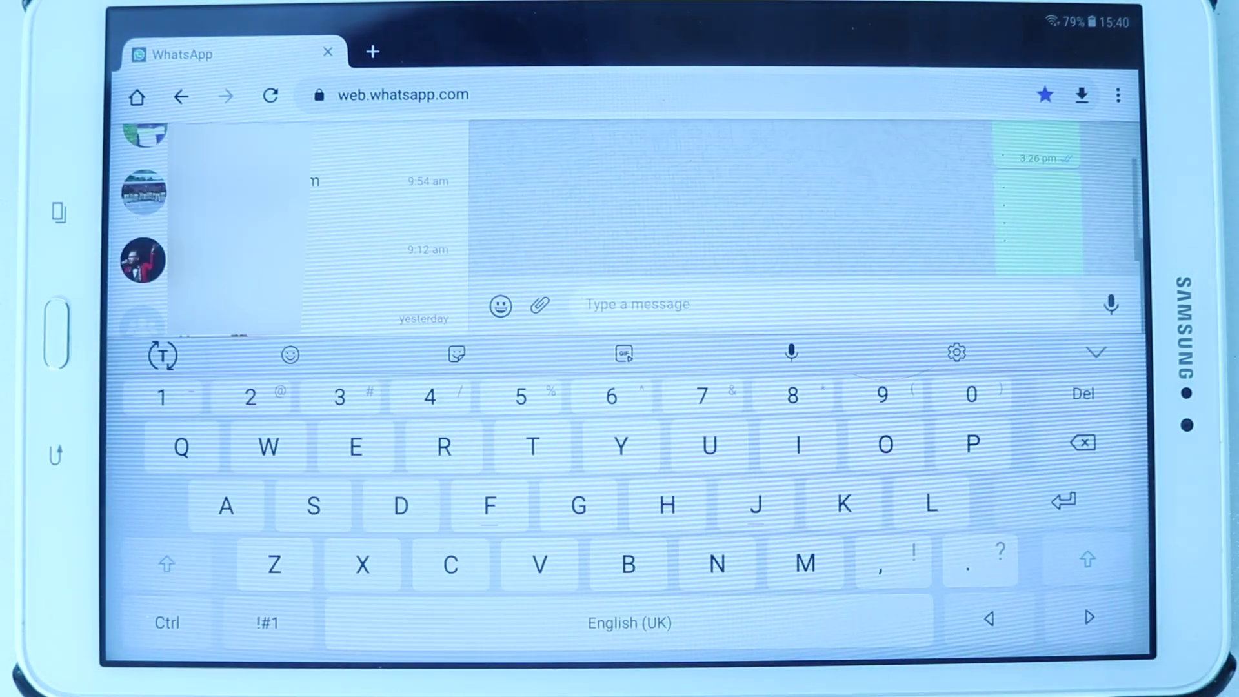
pyautogui.write('Hi')
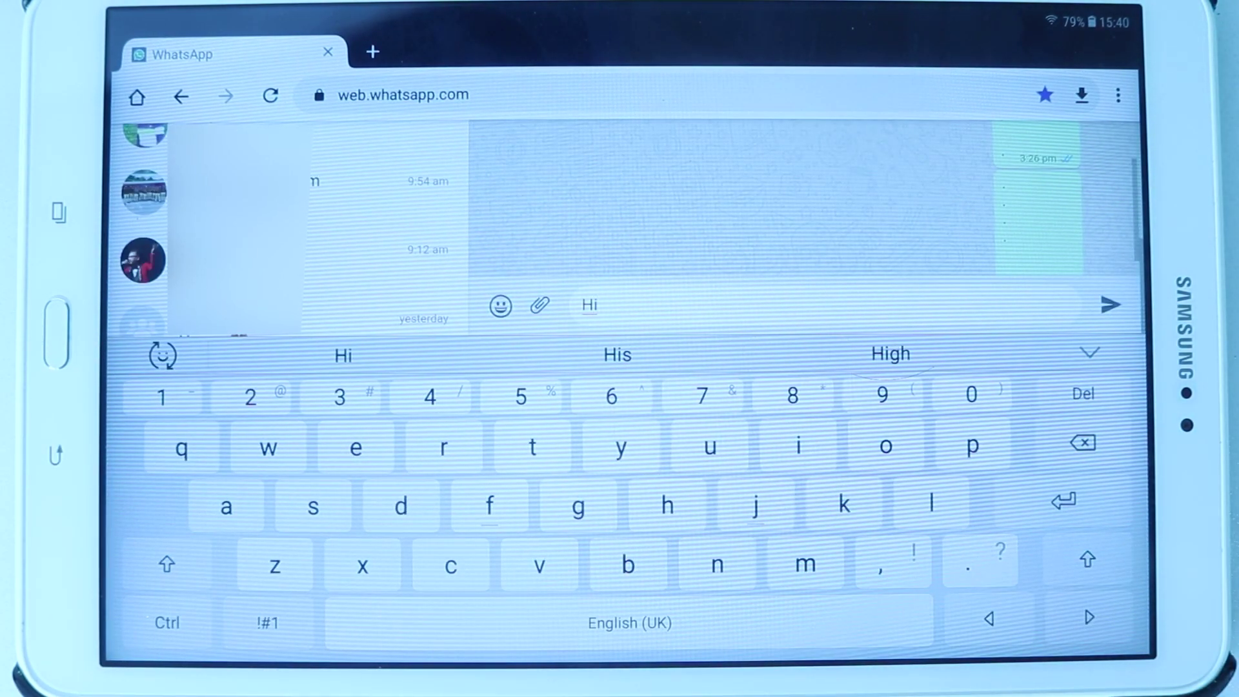
pyautogui.click(1111, 304)
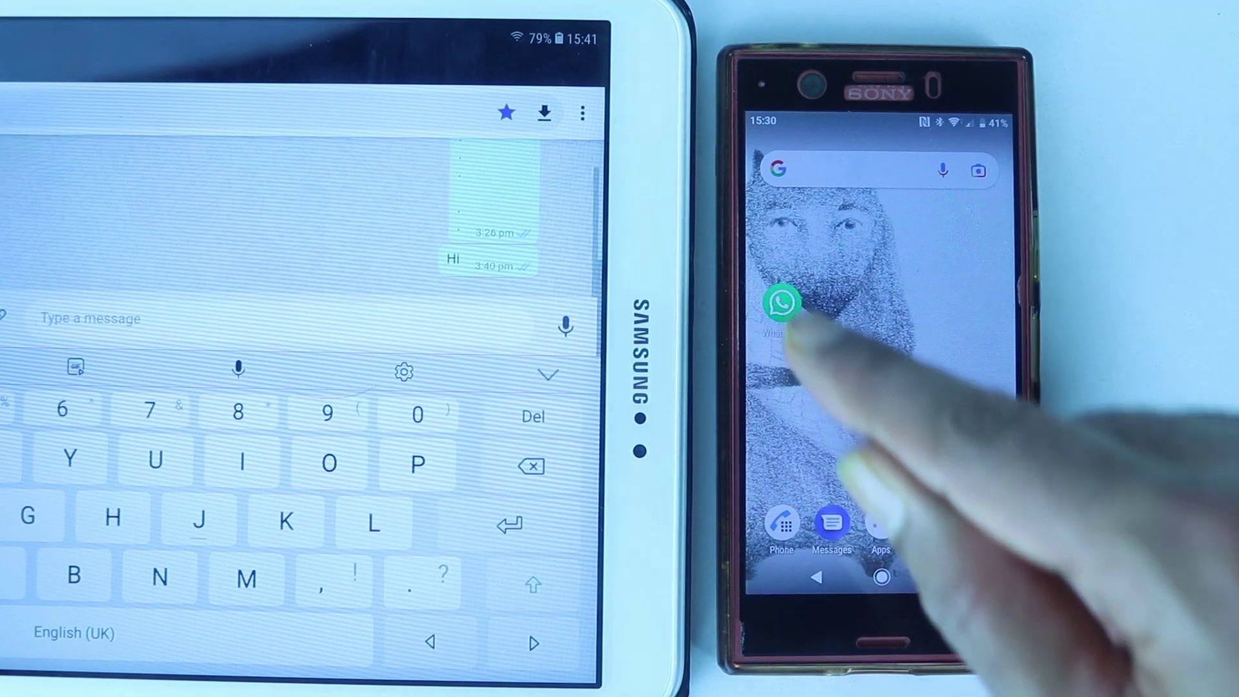
# Launch WhatsApp on the phone to view the received Hi message
pyautogui.click(782, 304)
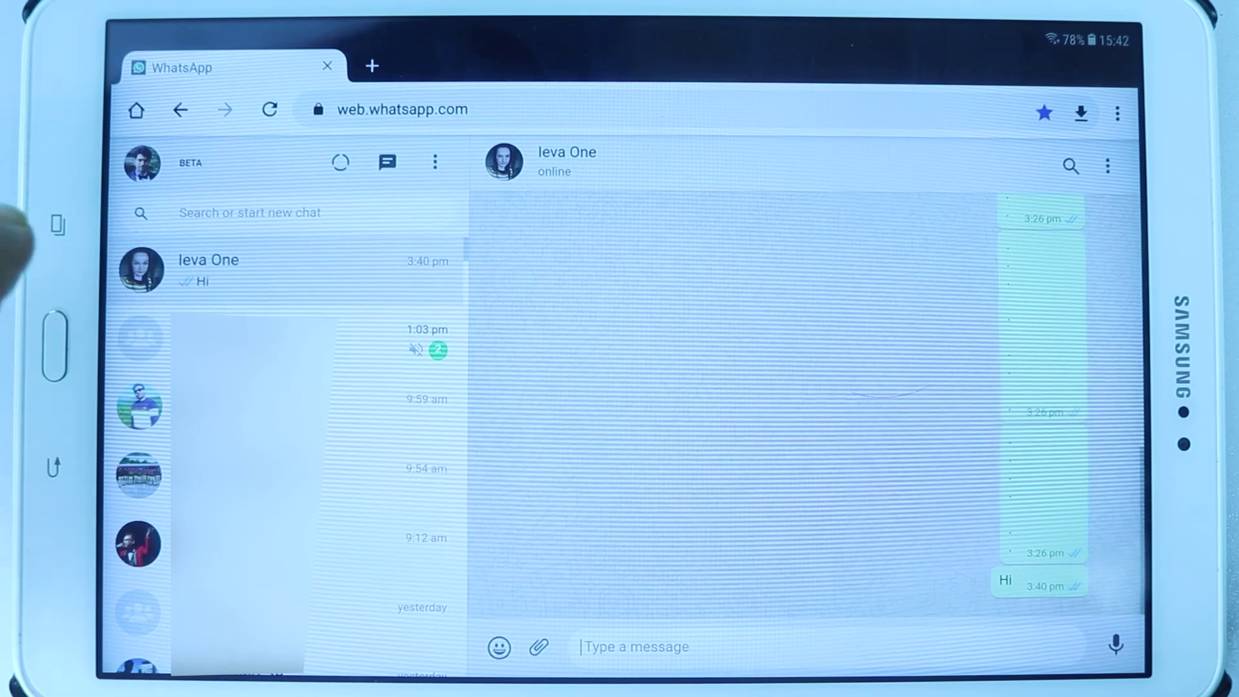
# Swipe away the Play Store and Chrome apps from Recent apps, then relaunch Chrome
pyautogui.click(56, 225)
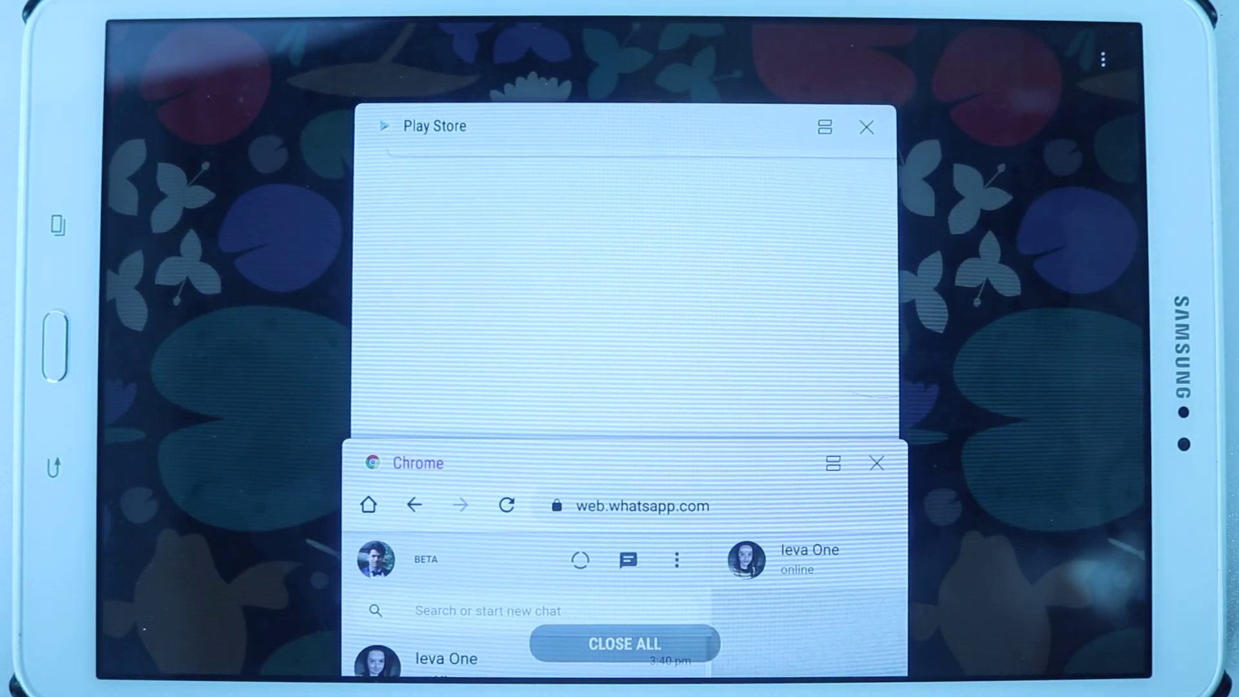
pyautogui.moveTo(678, 290); pyautogui.dragTo(1114, 320)
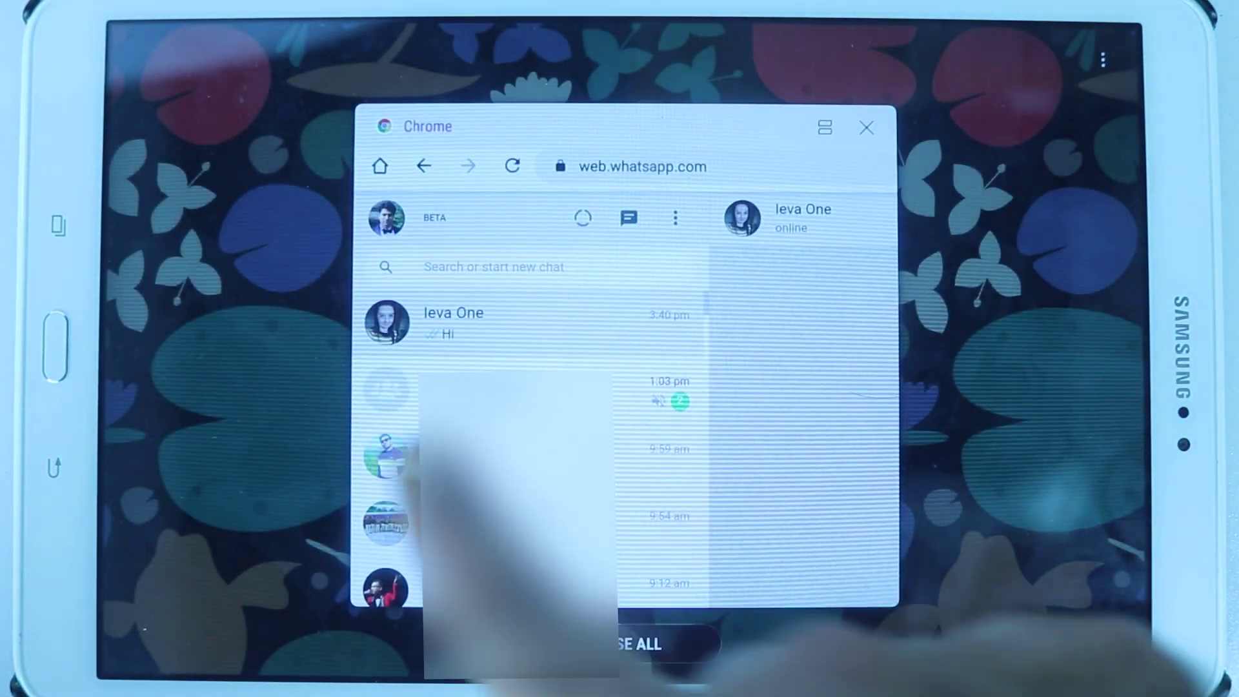
pyautogui.moveTo(388, 397); pyautogui.dragTo(1065, 407)
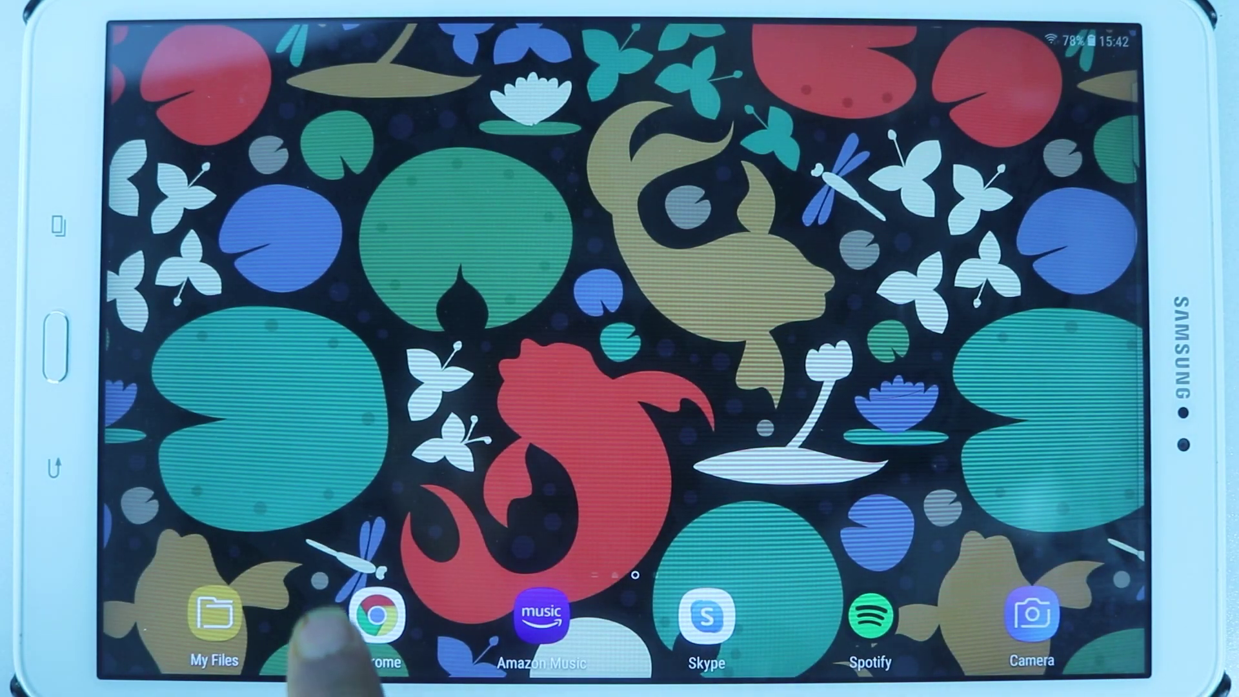
pyautogui.click(378, 615)
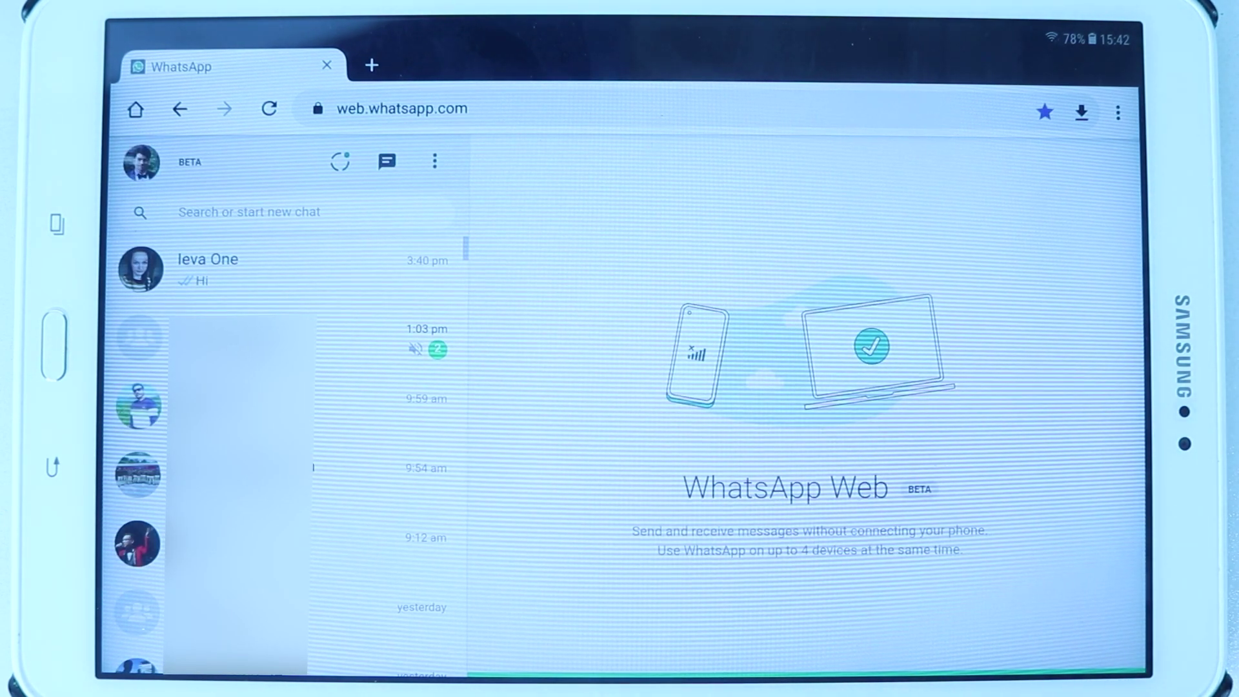
# Open the top chat in WhatsApp Web and bring up Chrome's options menu
pyautogui.click(207, 269)
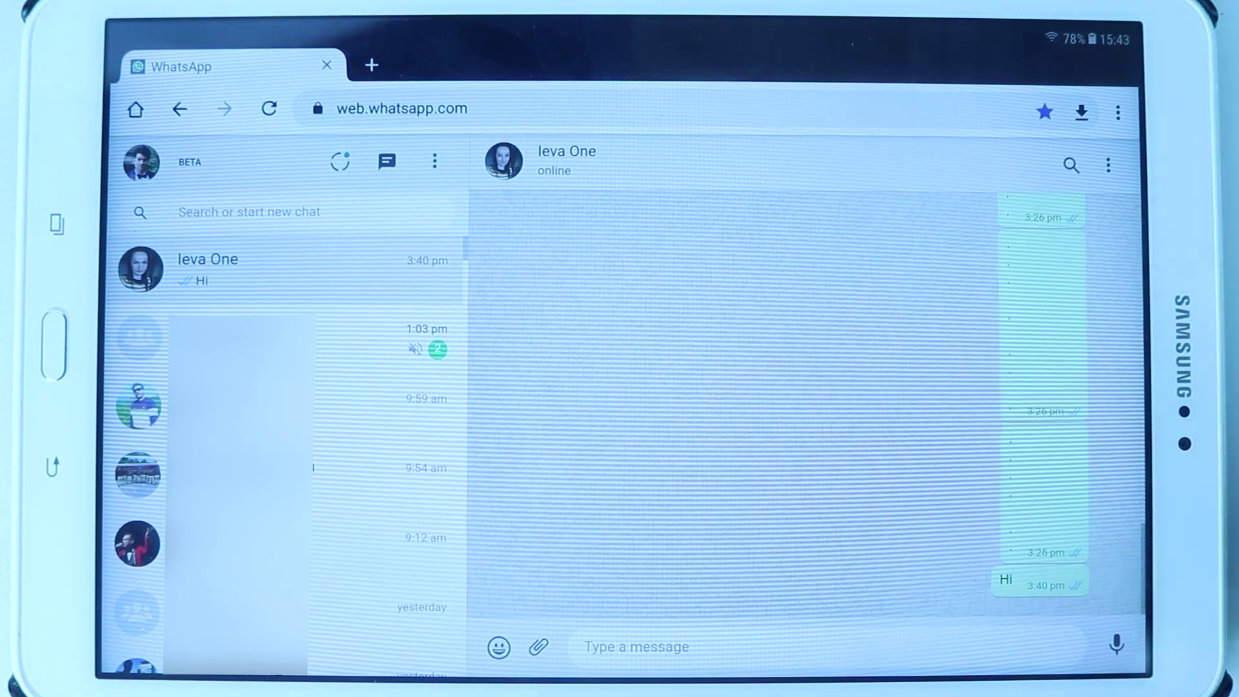
pyautogui.click(1119, 112)
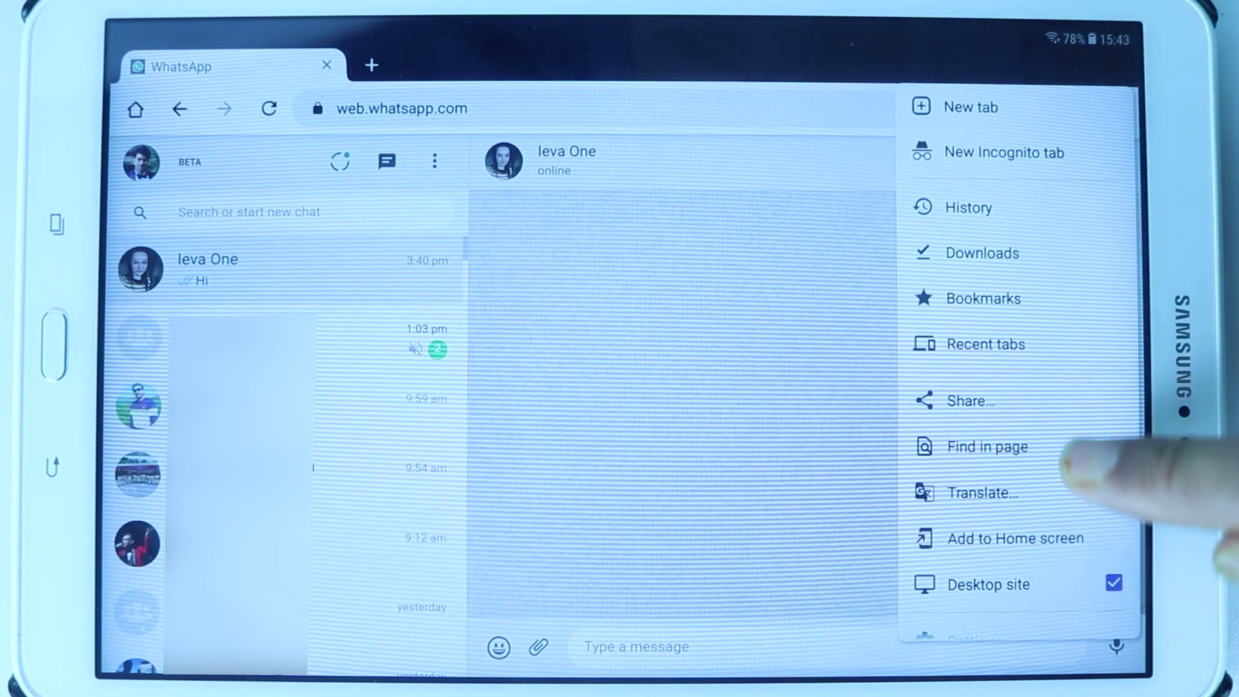
pyautogui.scroll(-2, 1016, 388)
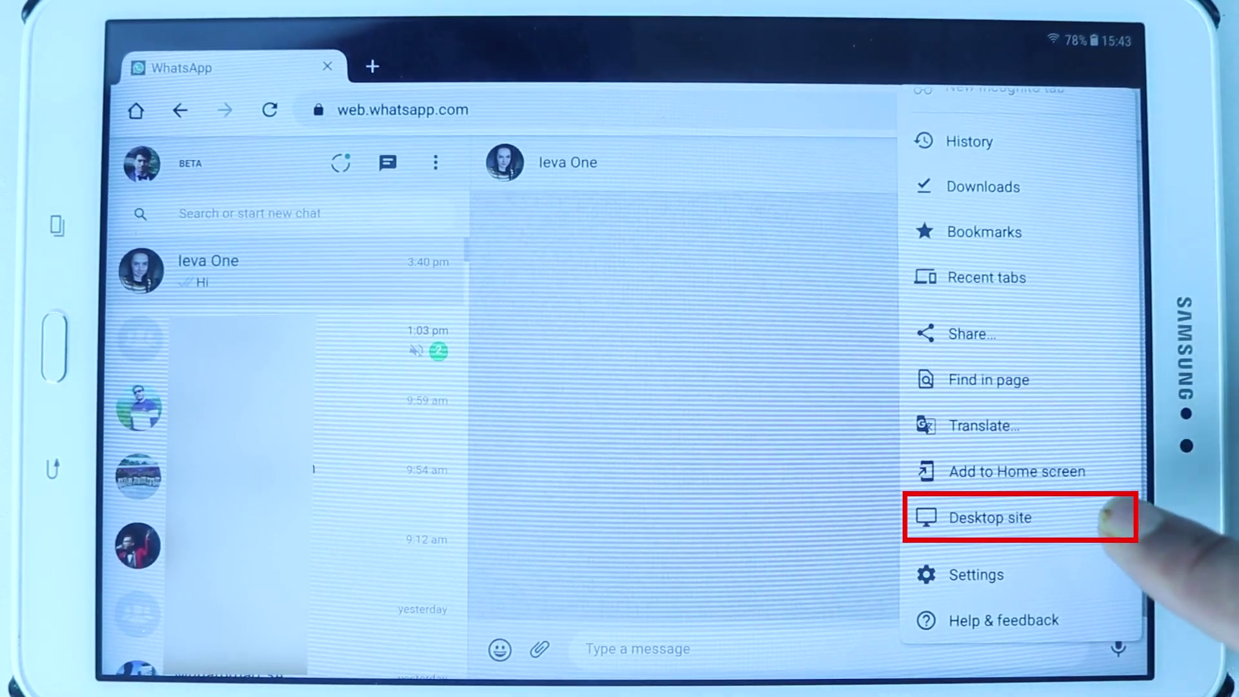
# Turn off Desktop site and accept the cookie notice on whatsapp.com
pyautogui.click(1115, 517)
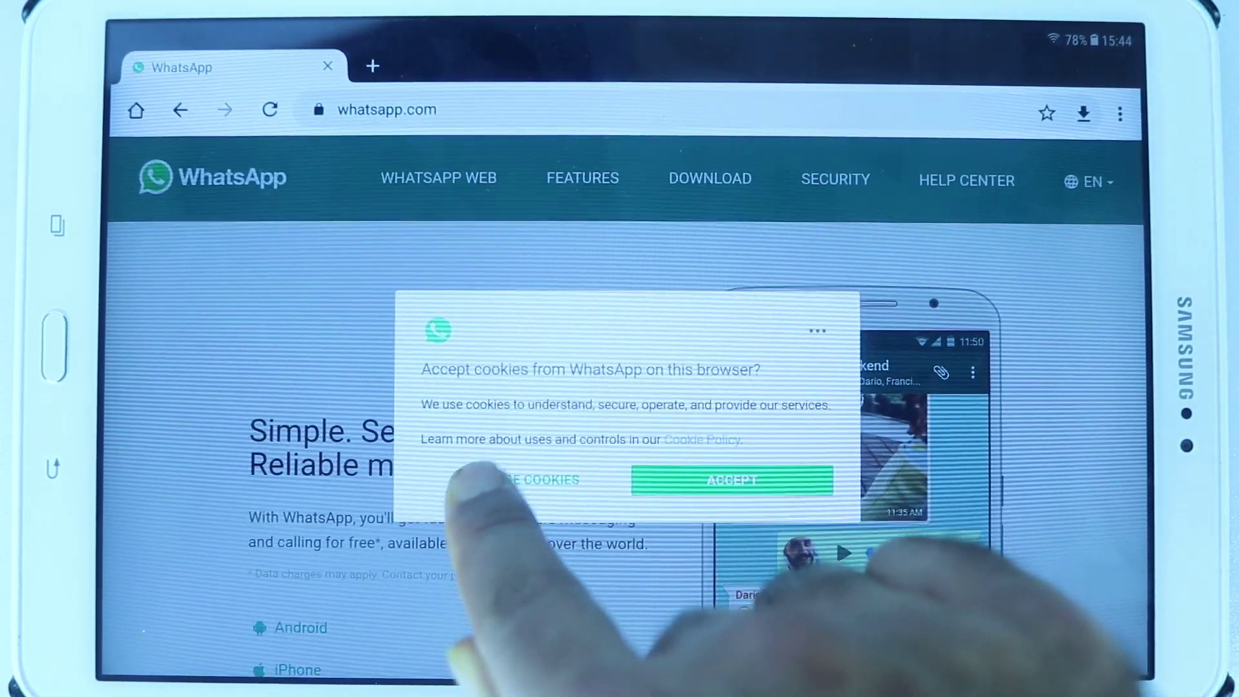
pyautogui.click(522, 478)
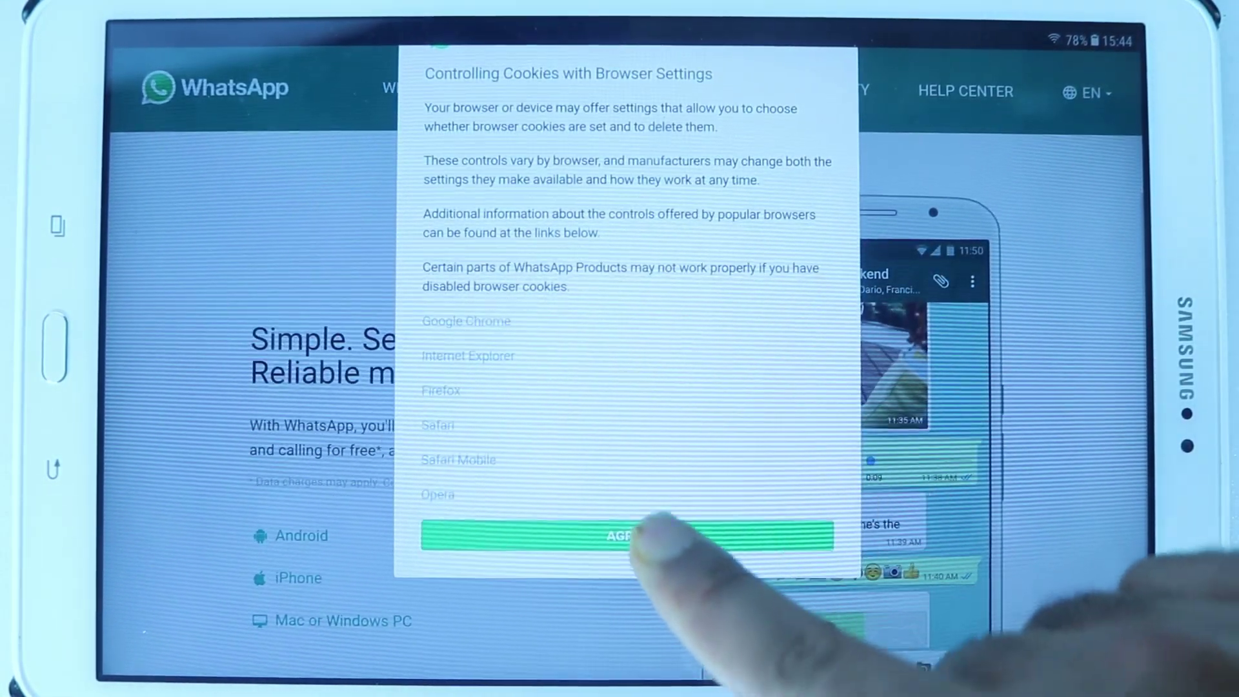
pyautogui.click(664, 533)
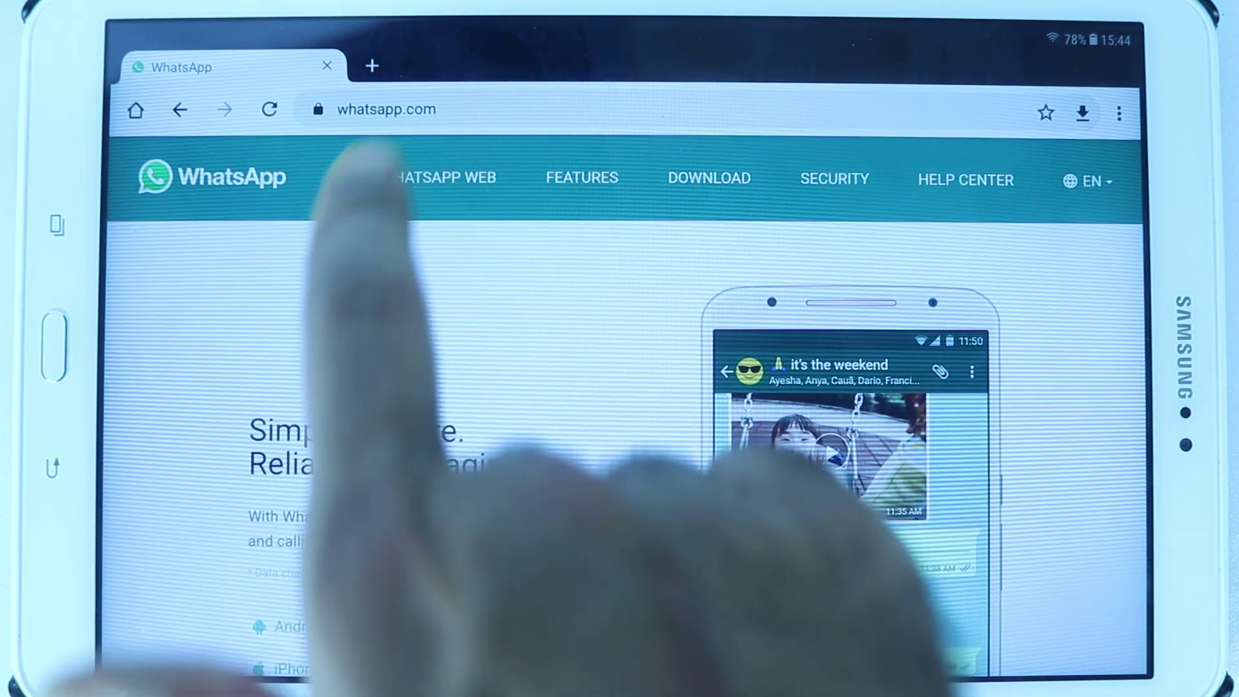
# Try the WhatsApp Web link on the whatsapp.com homepage and scroll the page
pyautogui.click(426, 178)
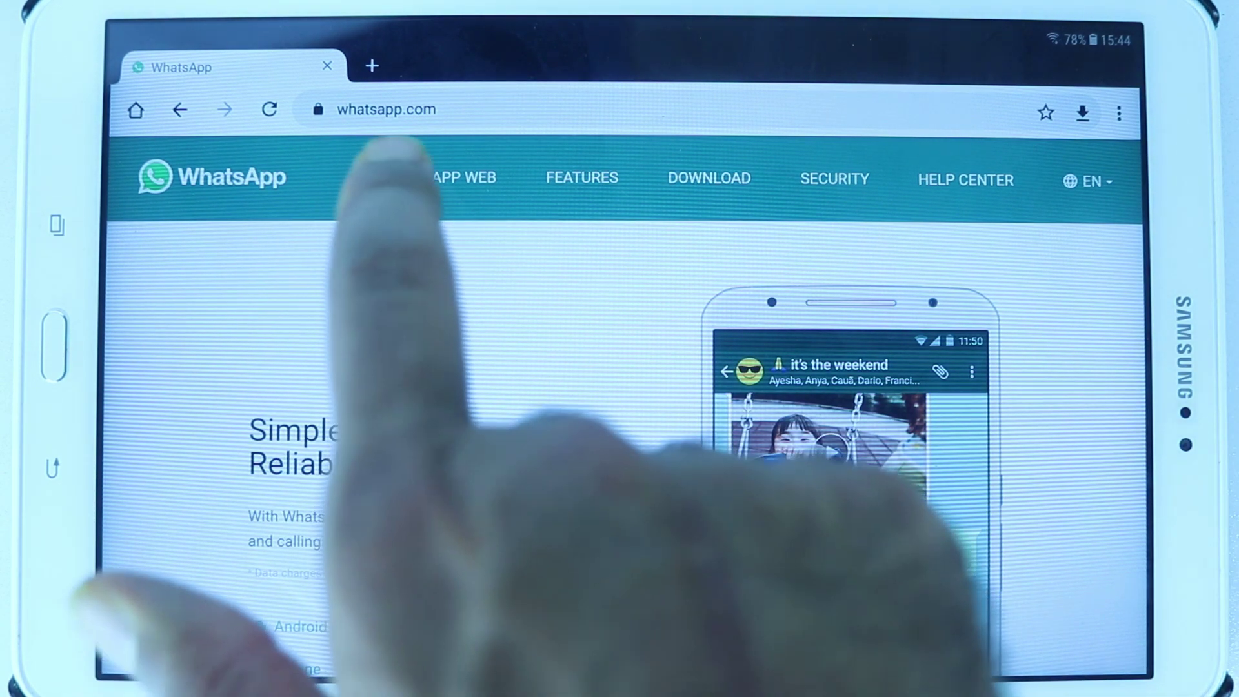
pyautogui.click(437, 179)
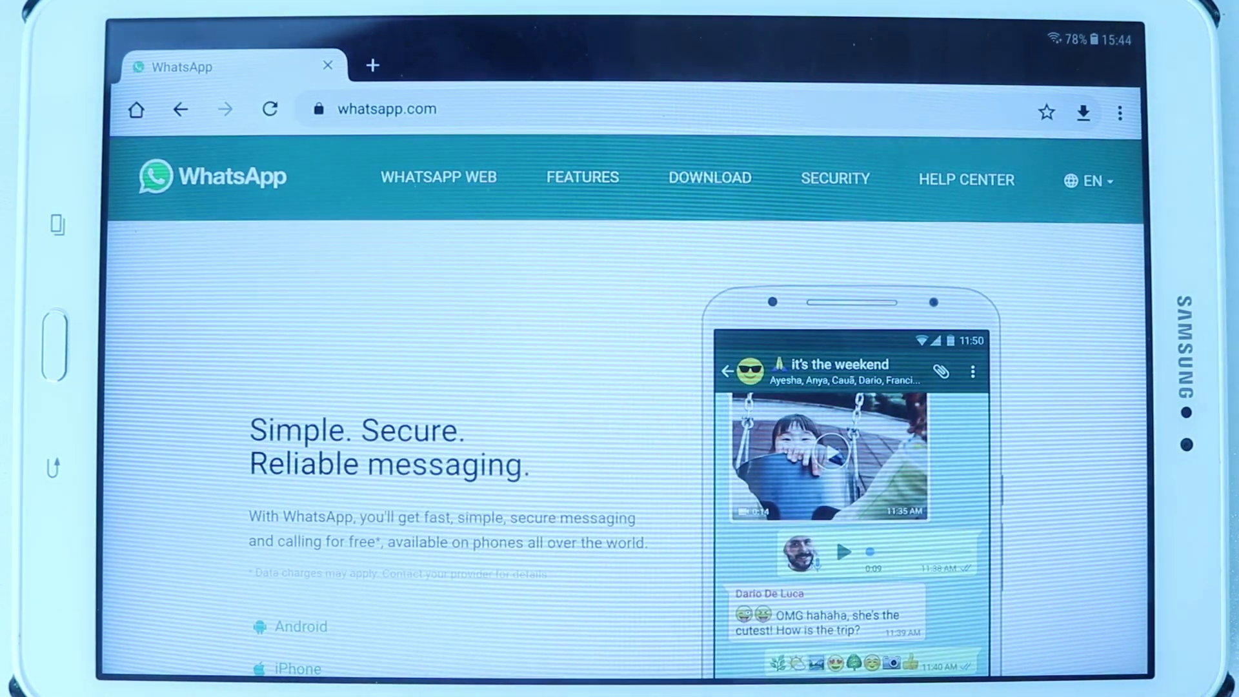
pyautogui.moveTo(842, 514)
pyautogui.mouseDown()
pyautogui.moveTo(997, 205)
pyautogui.moveTo(1078, 416)
pyautogui.moveTo(1133, 513)
pyautogui.mouseUp()
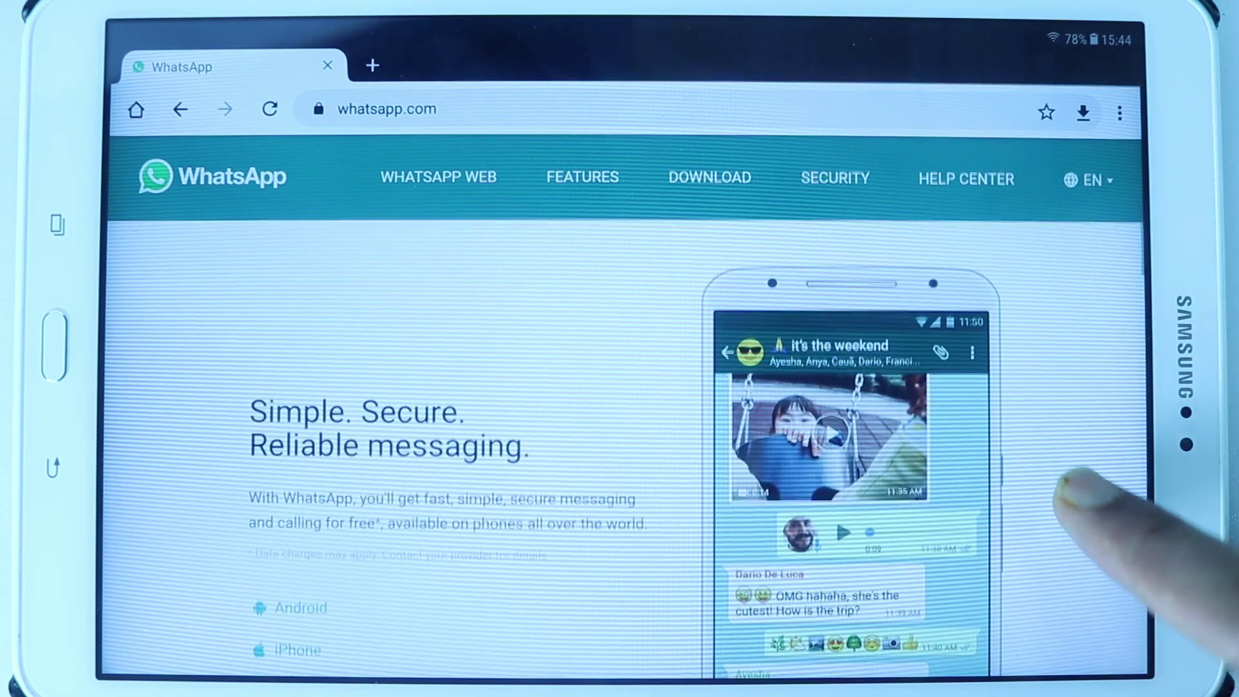
pyautogui.moveTo(1092, 567)
pyautogui.mouseDown()
pyautogui.moveTo(1055, 320)
pyautogui.moveTo(1162, 511)
pyautogui.mouseUp()
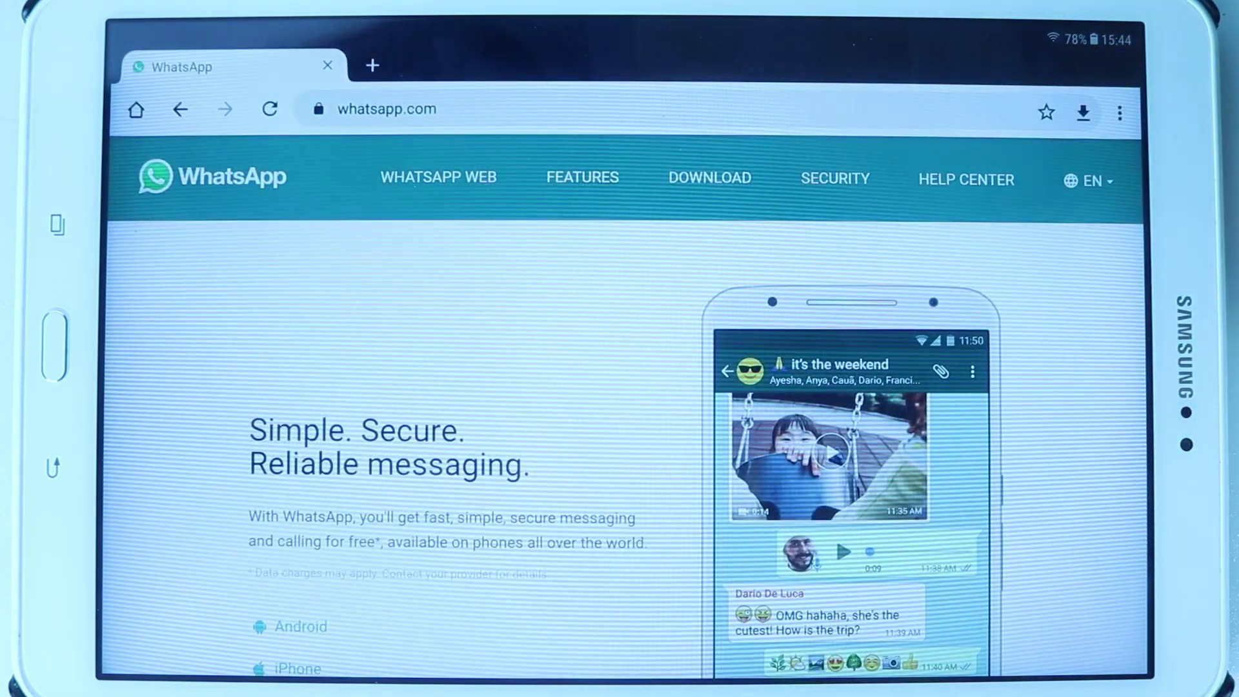
# Turn on Chrome's Desktop site option for the WhatsApp page
pyautogui.click(1119, 112)
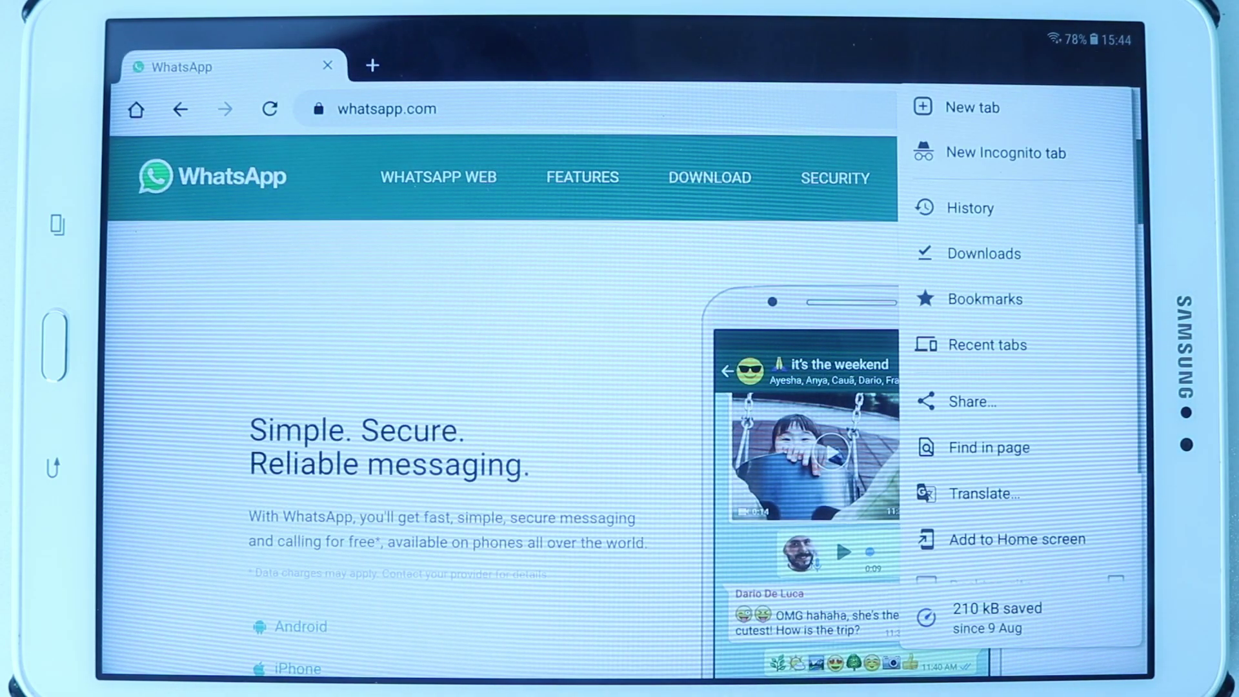
pyautogui.moveTo(1148, 456); pyautogui.dragTo(1161, 235)
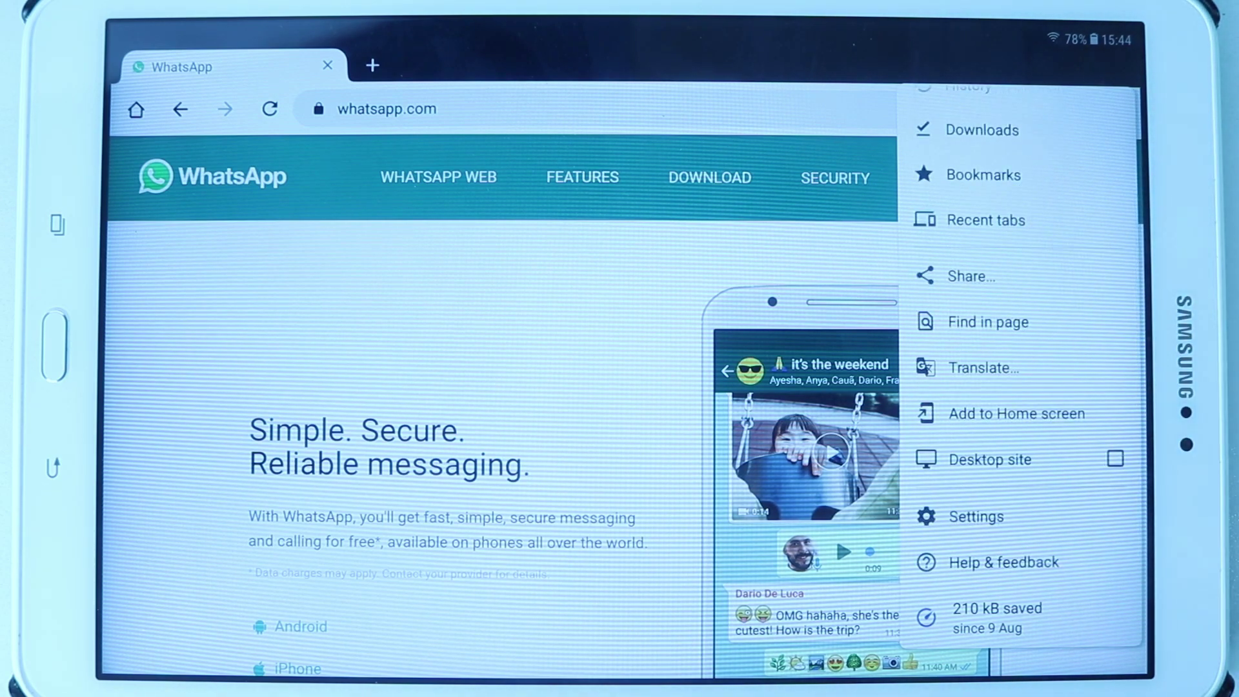
pyautogui.click(1114, 460)
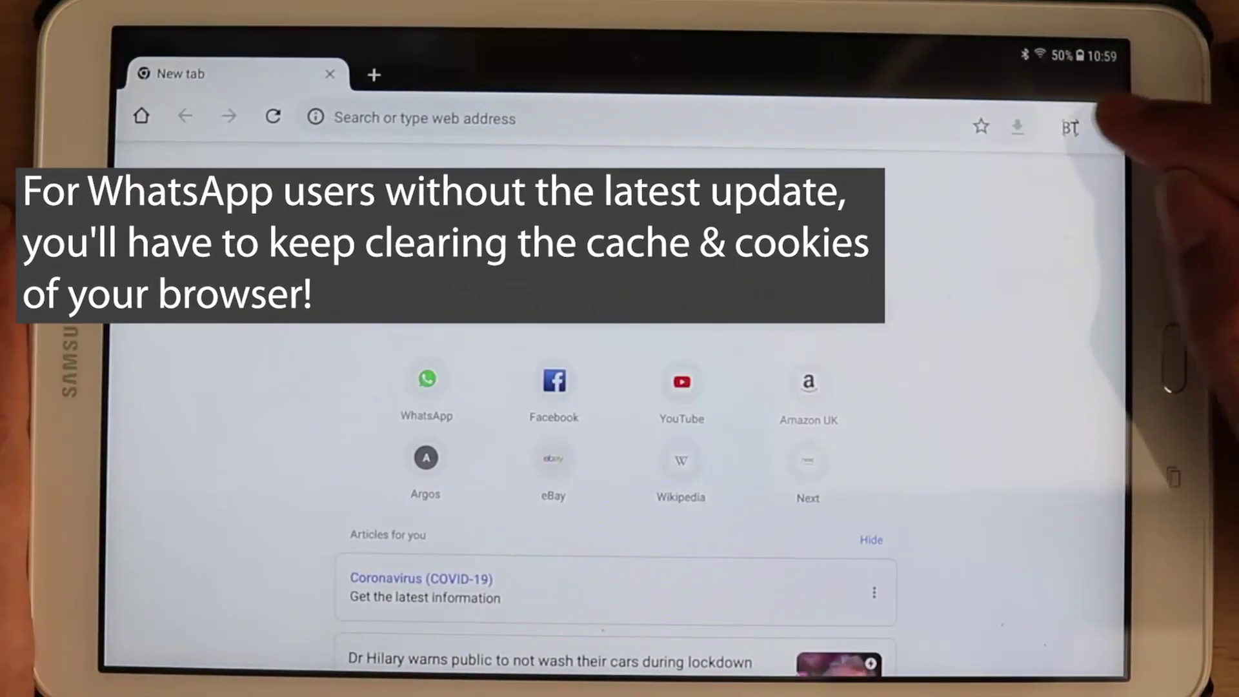
# Clear Chrome's all-time browsing data via Settings > Privacy > Clear browsing data
pyautogui.click(1103, 127)
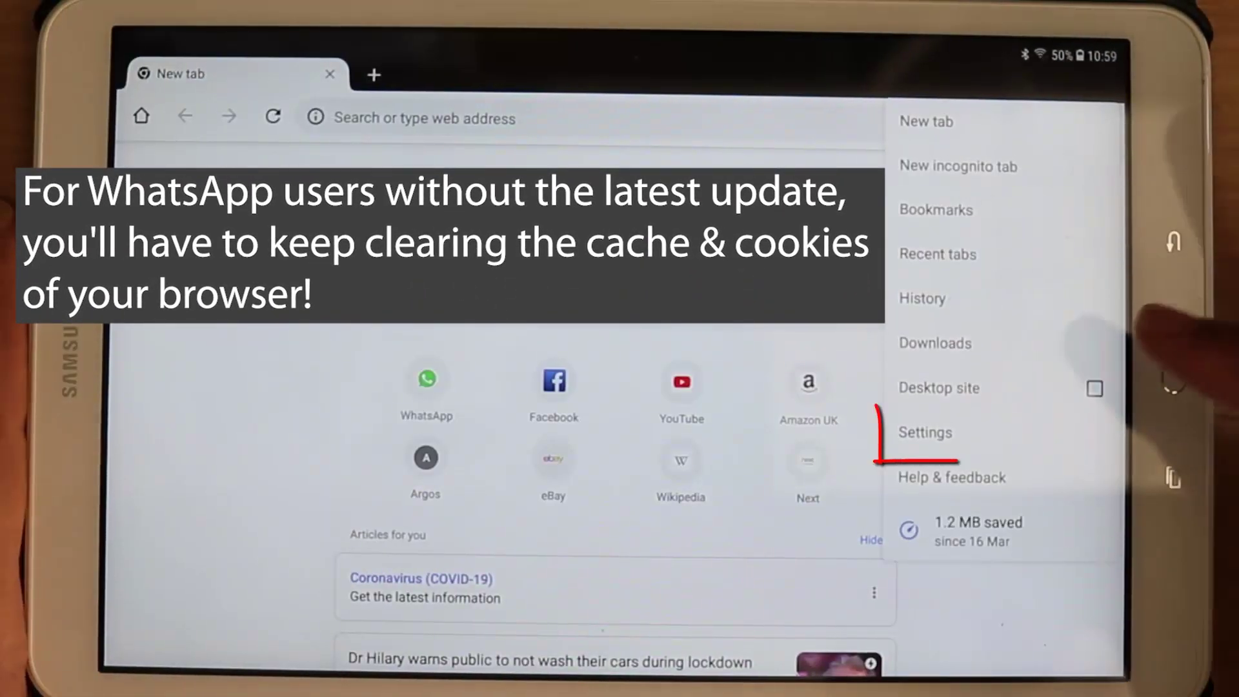
pyautogui.click(978, 433)
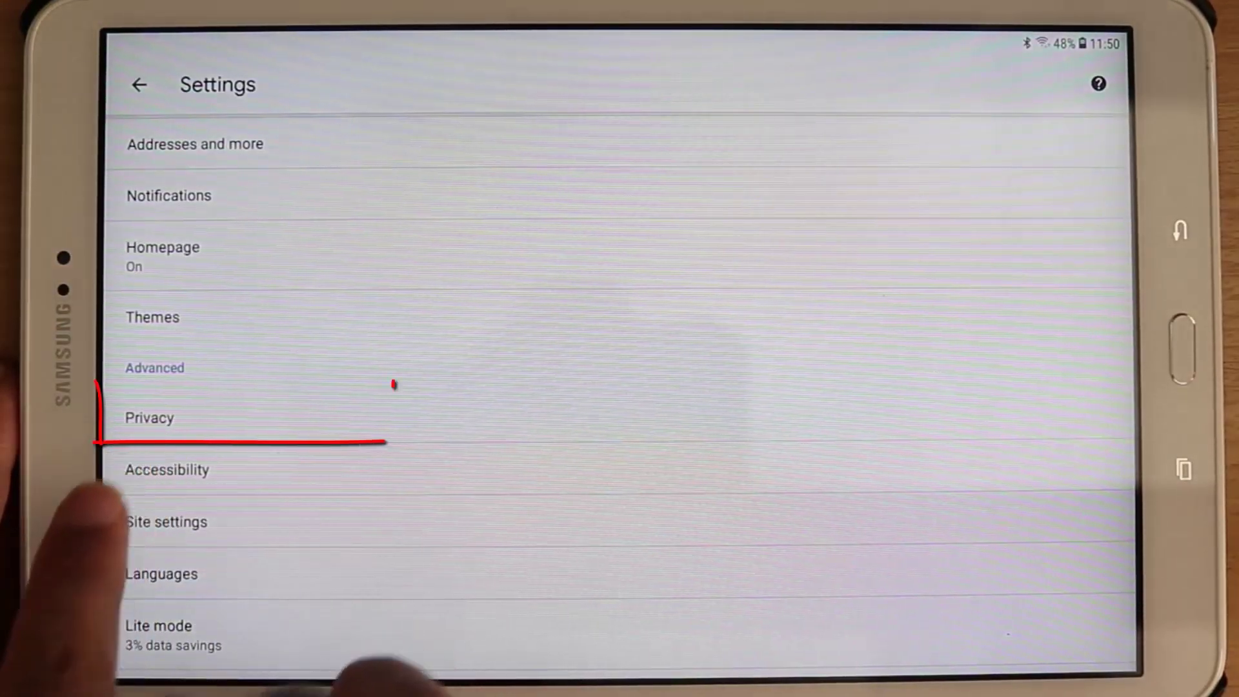
pyautogui.click(150, 417)
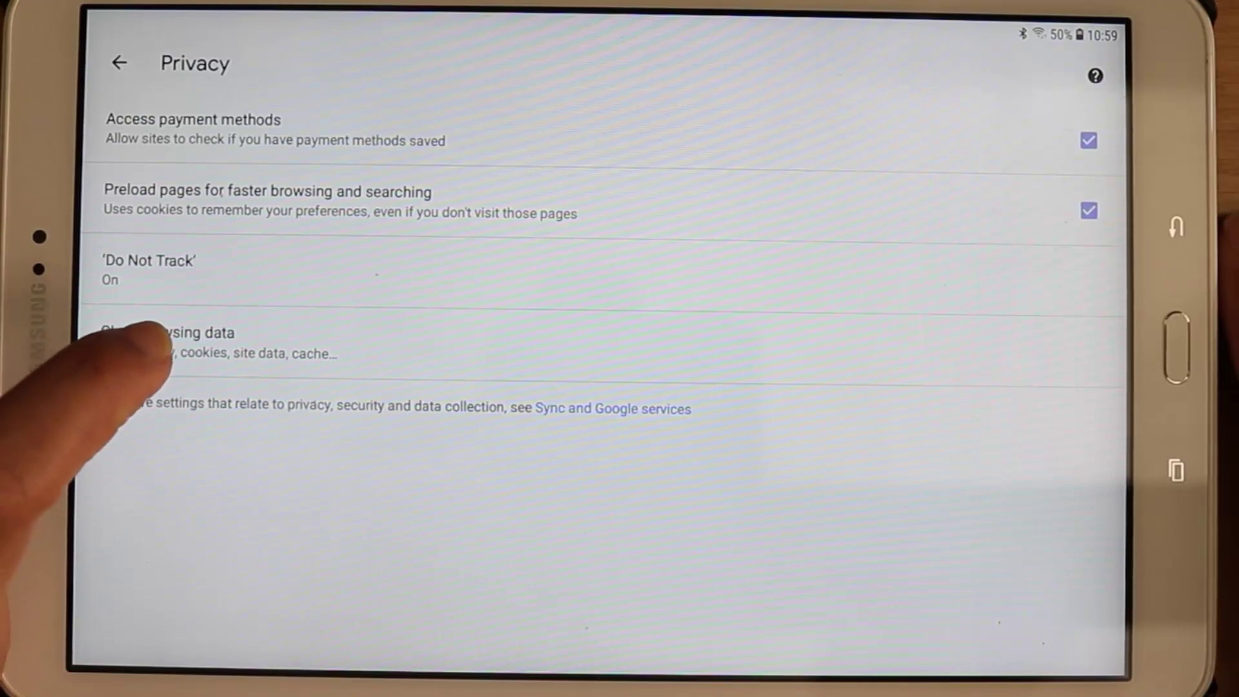
pyautogui.click(145, 337)
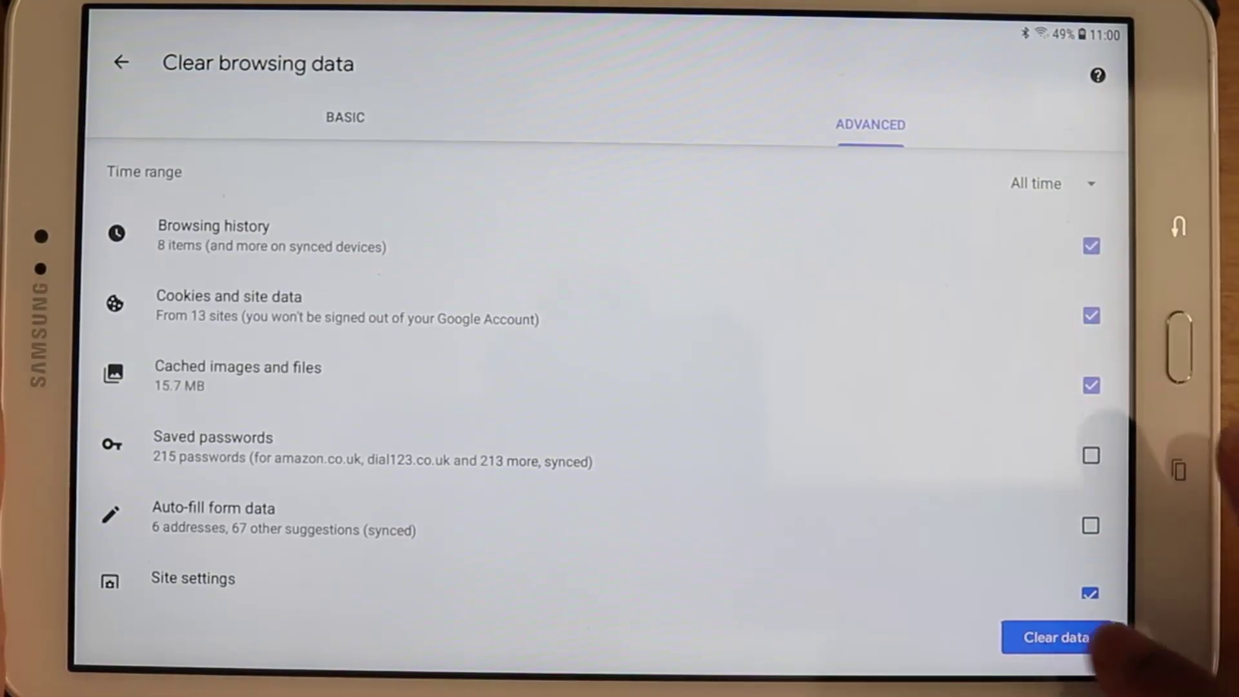
pyautogui.click(1050, 638)
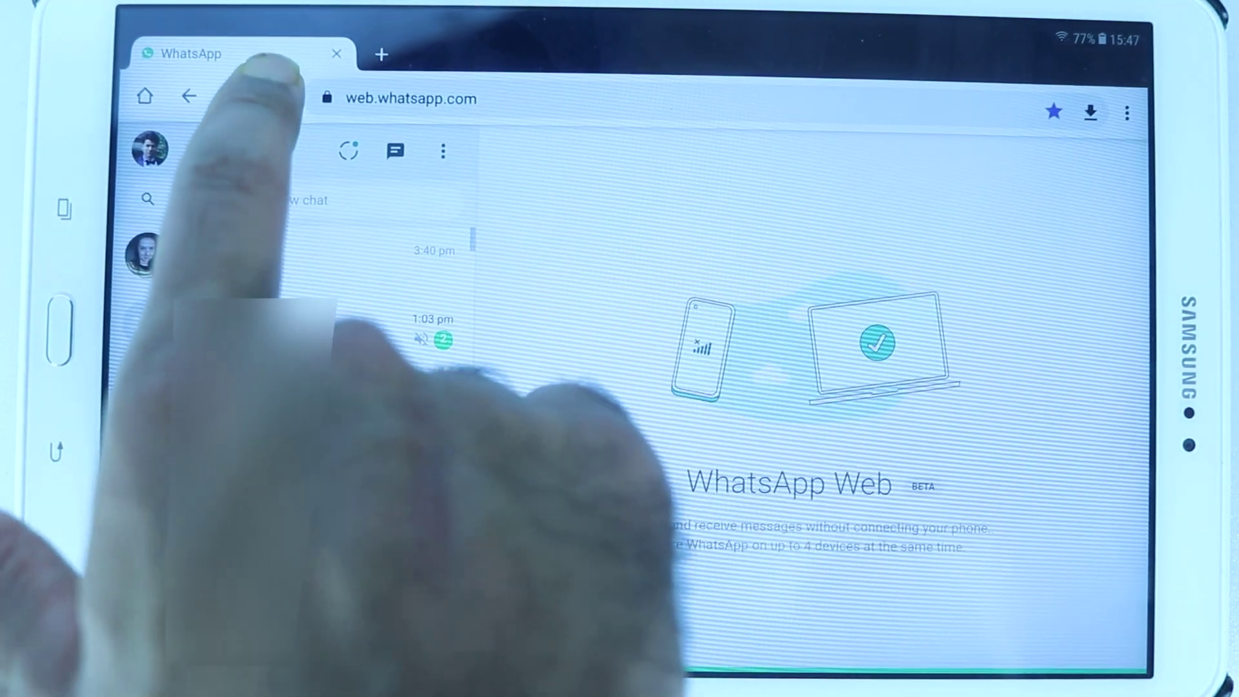
# Reload the WhatsApp Web chats page, then close the WhatsApp tab
pyautogui.click(278, 97)
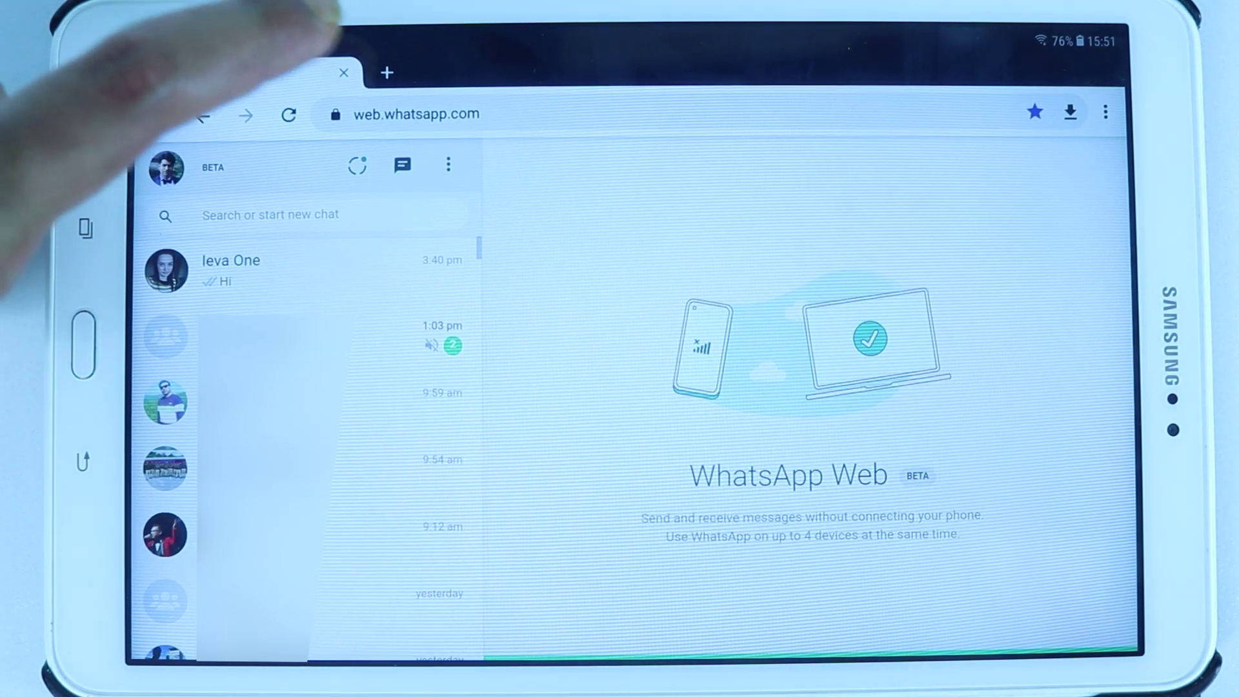
pyautogui.click(344, 73)
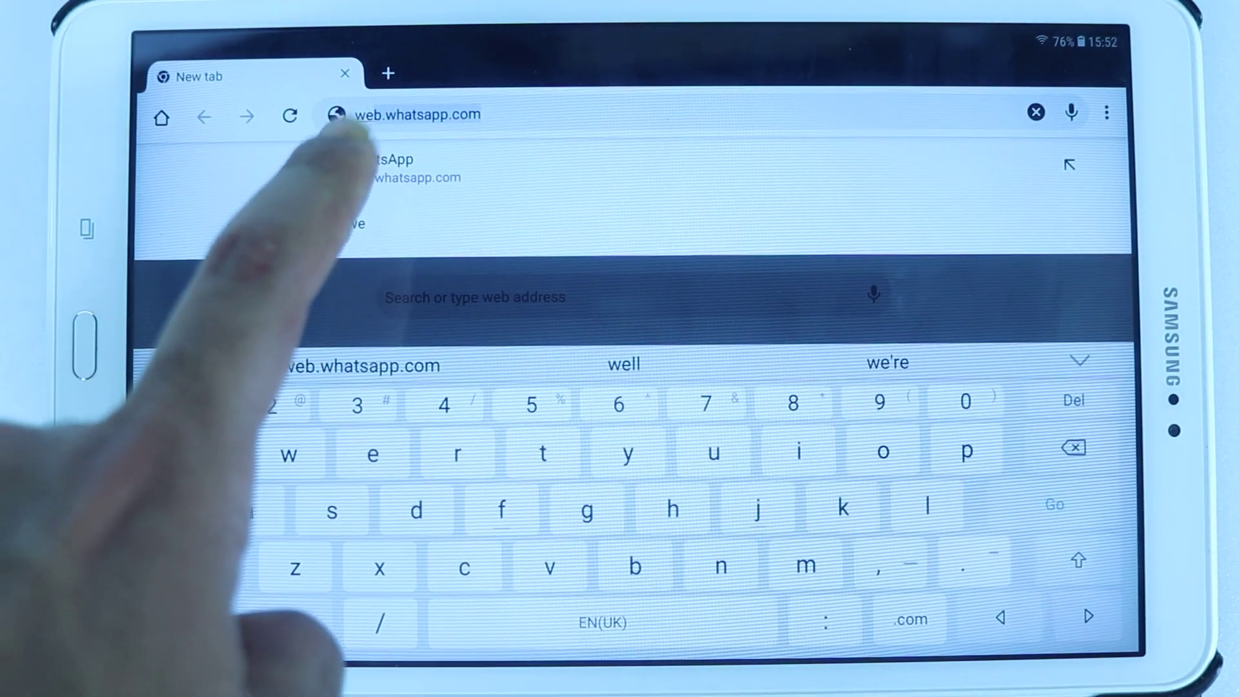
# Open the suggested web.whatsapp.com address and switch it to the desktop site
pyautogui.click(380, 168)
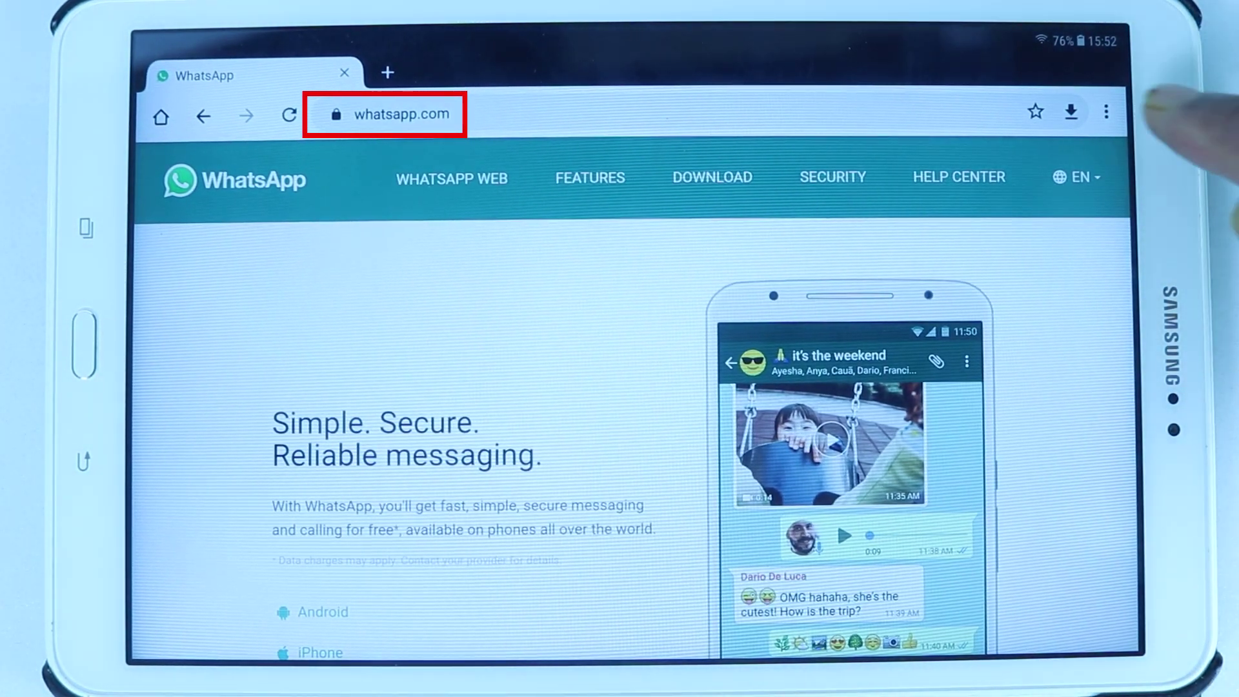
pyautogui.click(1104, 111)
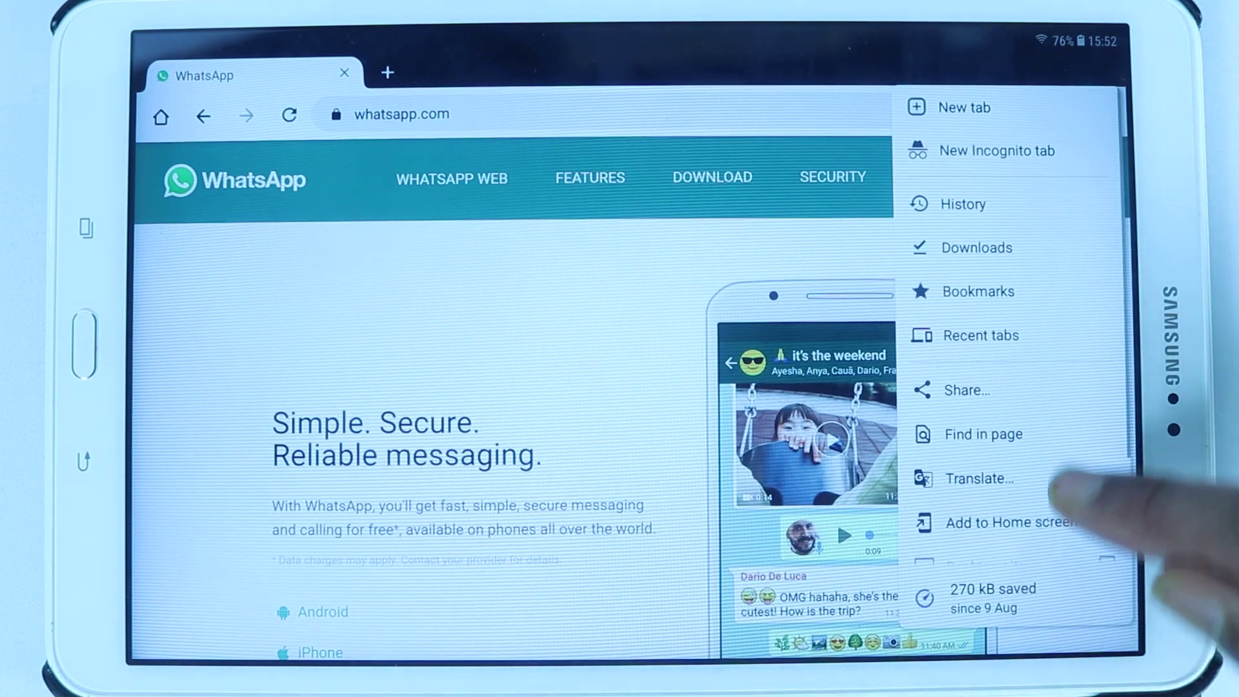
pyautogui.scroll(-2, 1006, 388)
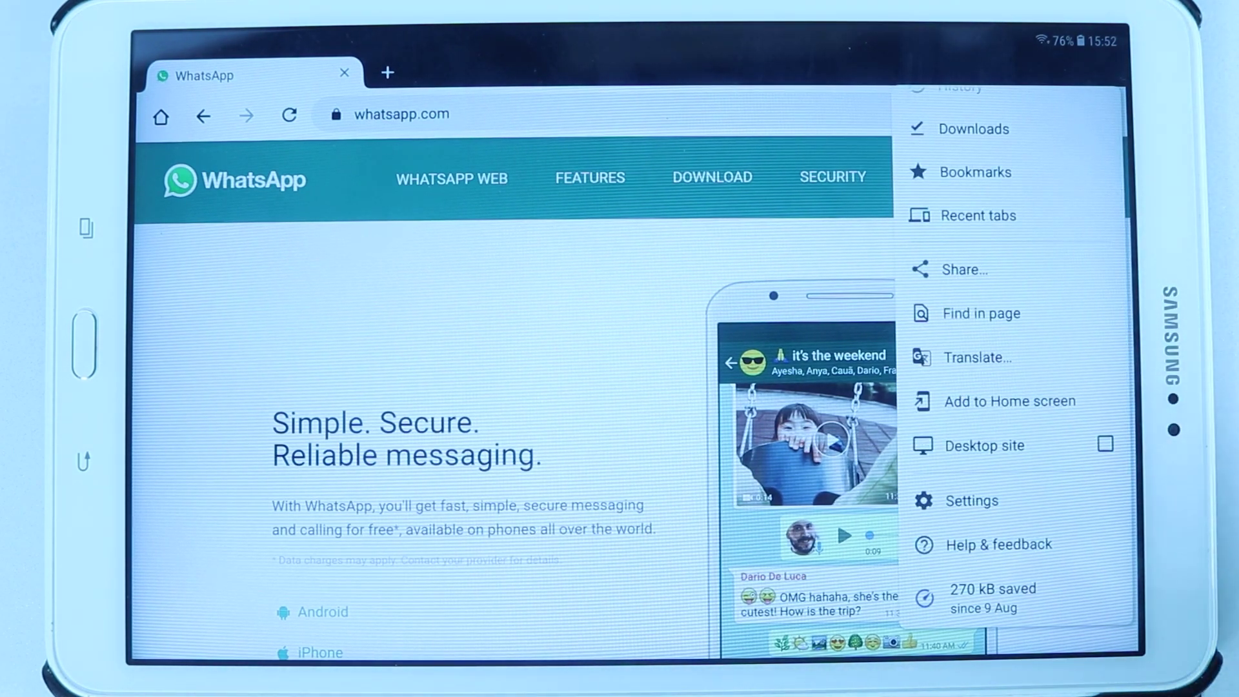
pyautogui.click(1084, 445)
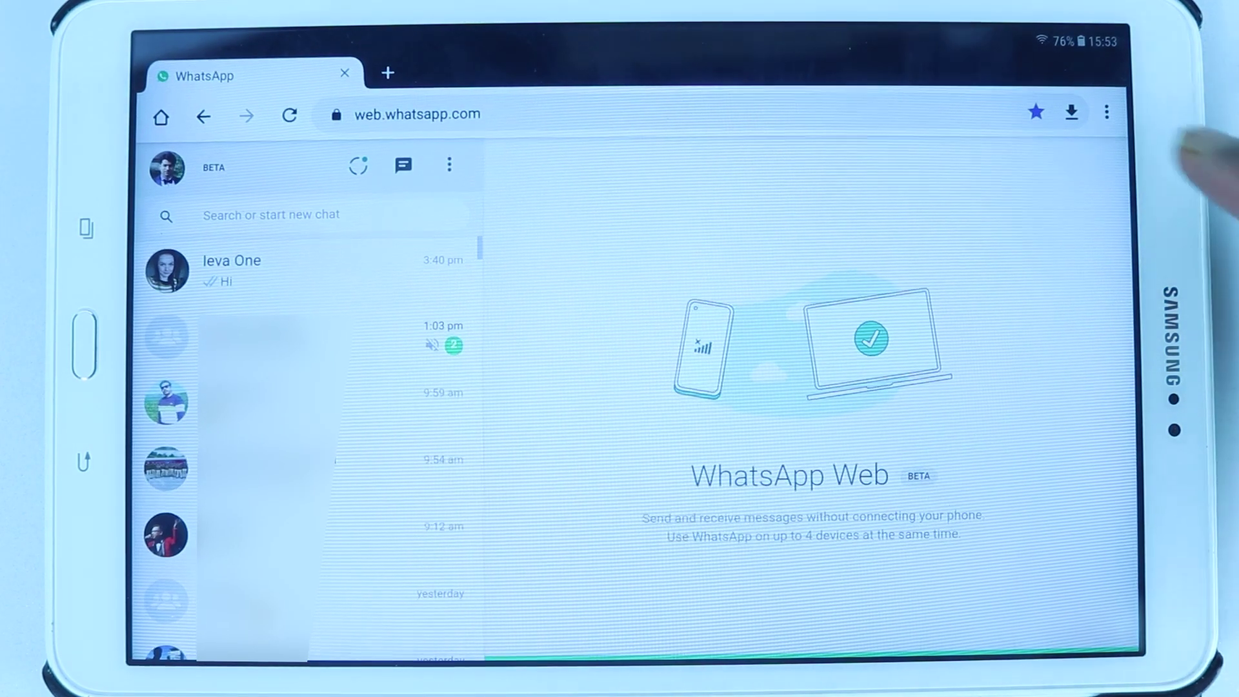
# Bookmark WhatsApp Web with the star, then reopen it from Chrome's Bookmarks
pyautogui.click(1035, 112)
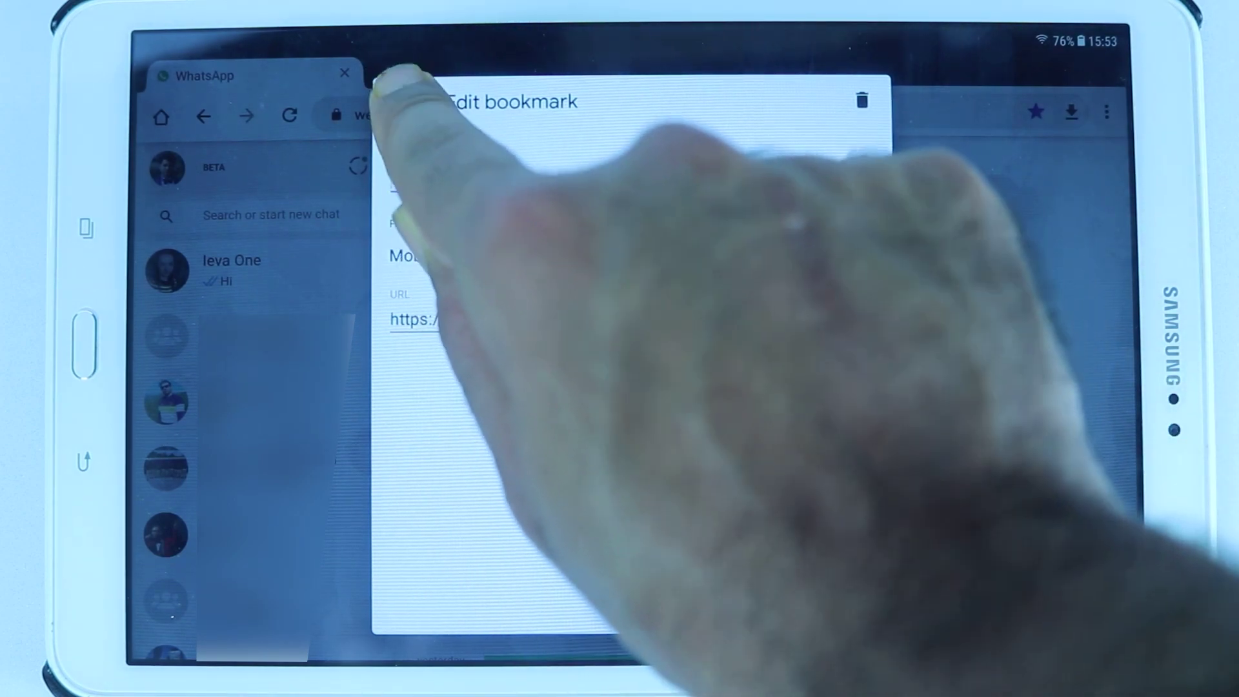
pyautogui.click(405, 102)
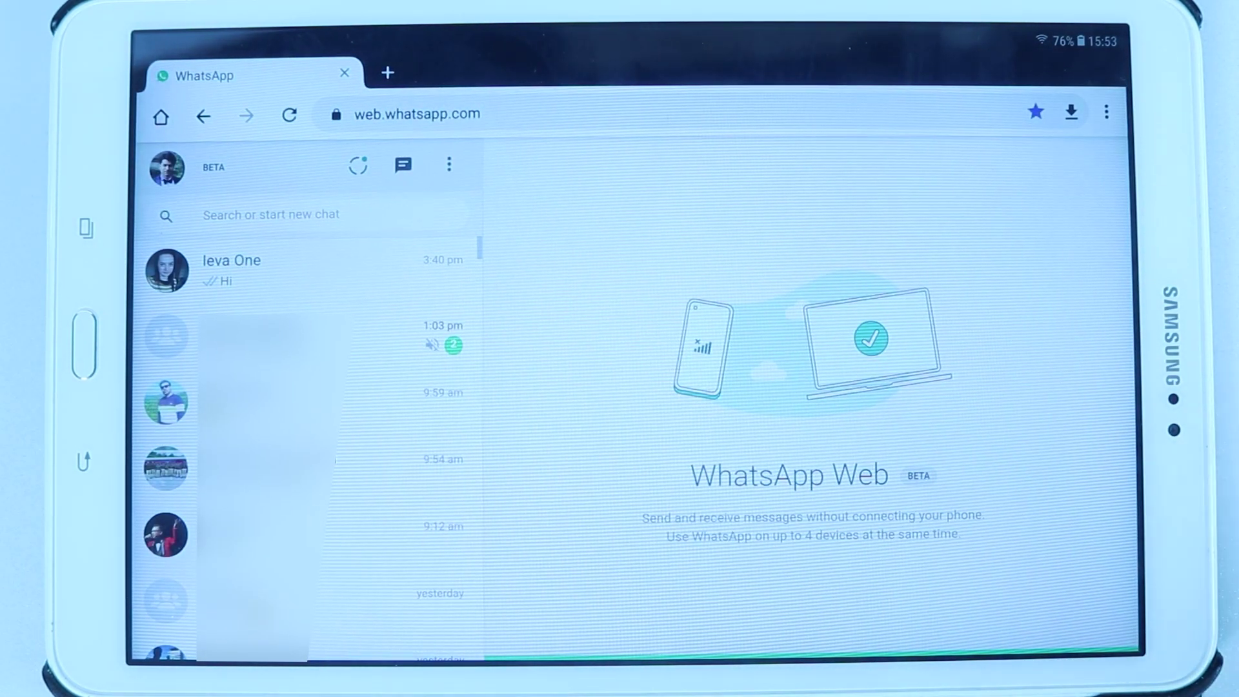
pyautogui.click(1106, 112)
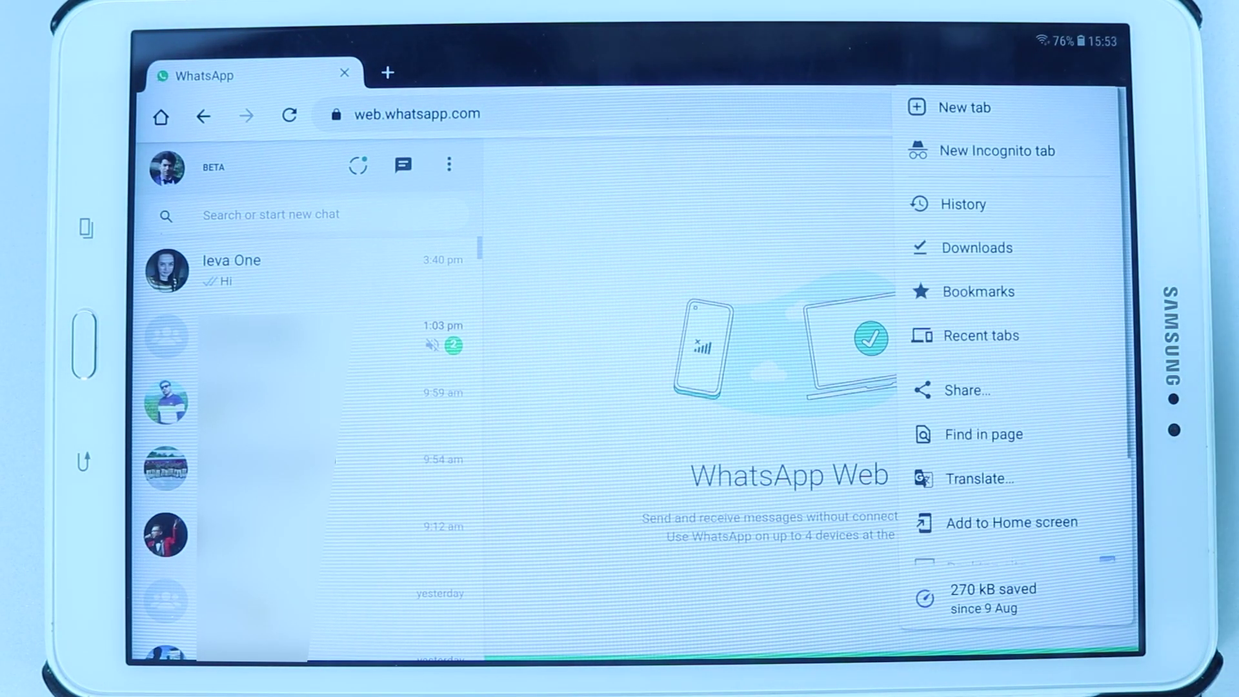
pyautogui.click(979, 291)
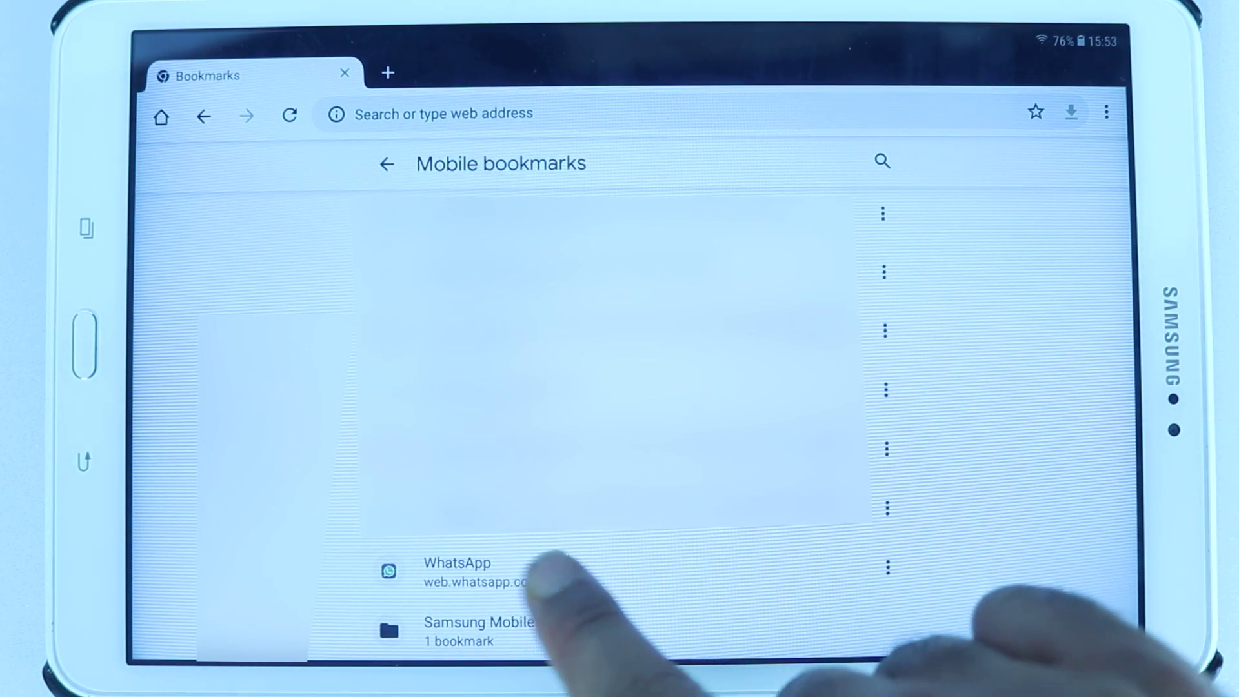
pyautogui.click(528, 569)
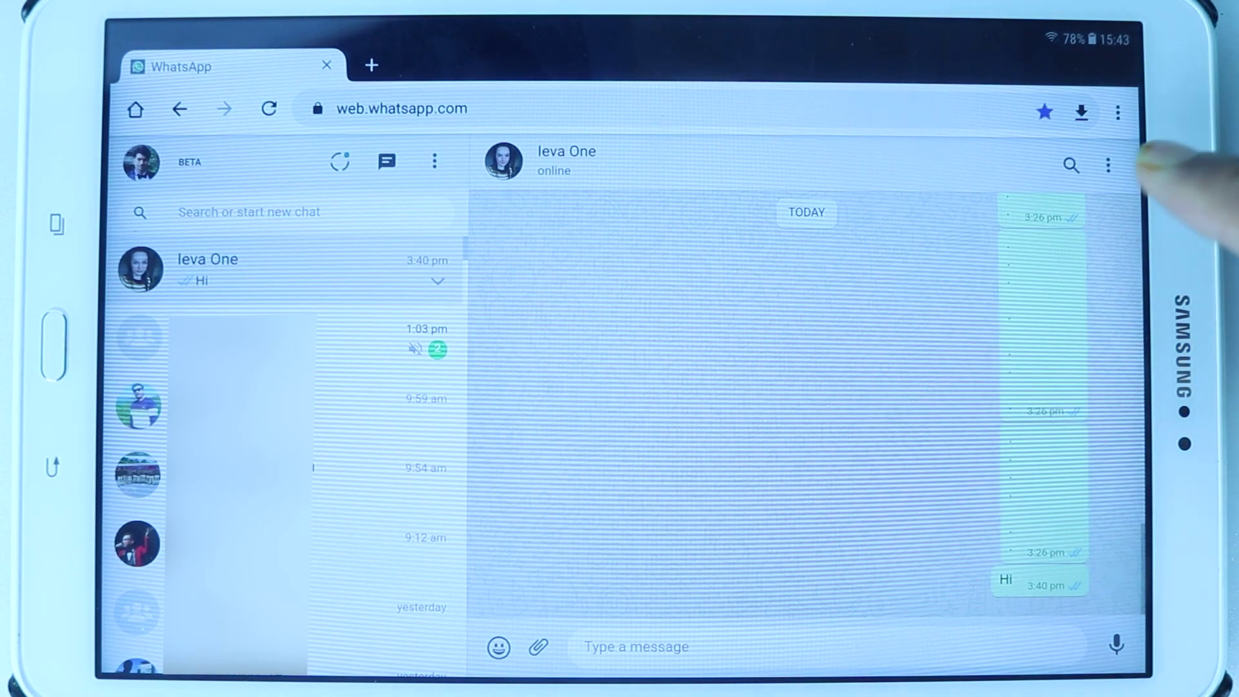
# Show the WhatsApp Web main menu with New group, Settings and Log out
pyautogui.click(1107, 165)
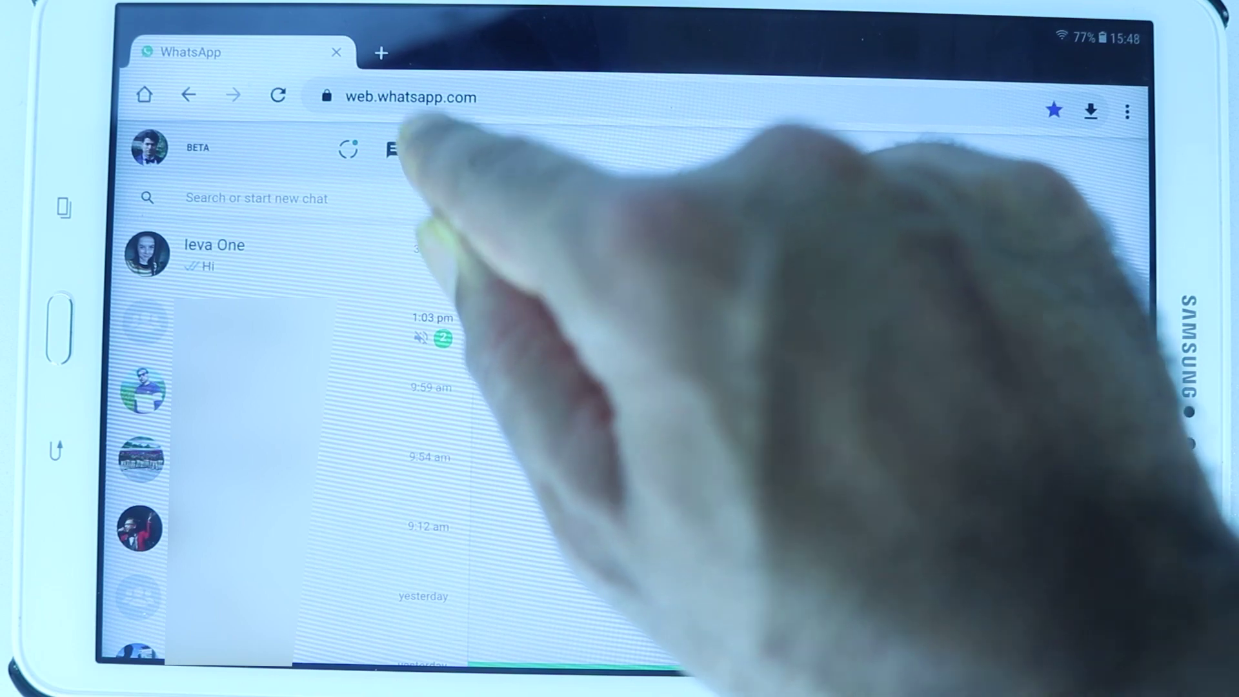
pyautogui.click(442, 150)
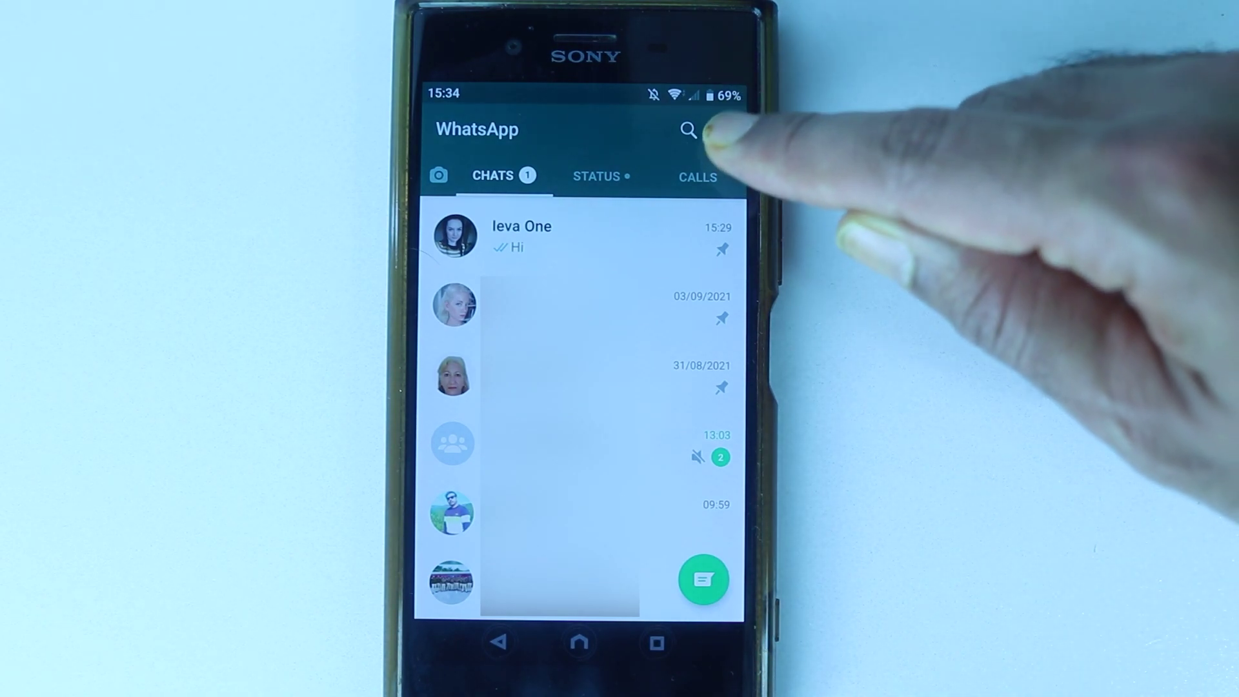
# Confirm Google Chrome (Linux) is active under the phone's Linked devices, then close its details
pyautogui.click(726, 130)
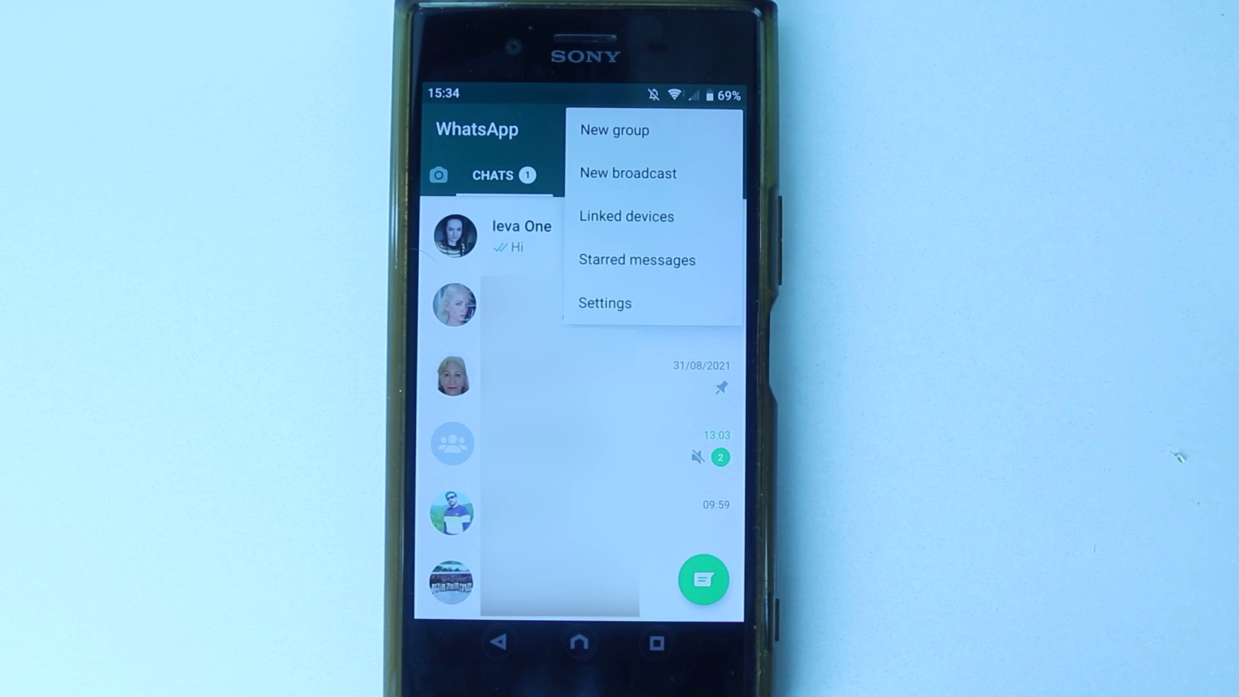
pyautogui.click(627, 216)
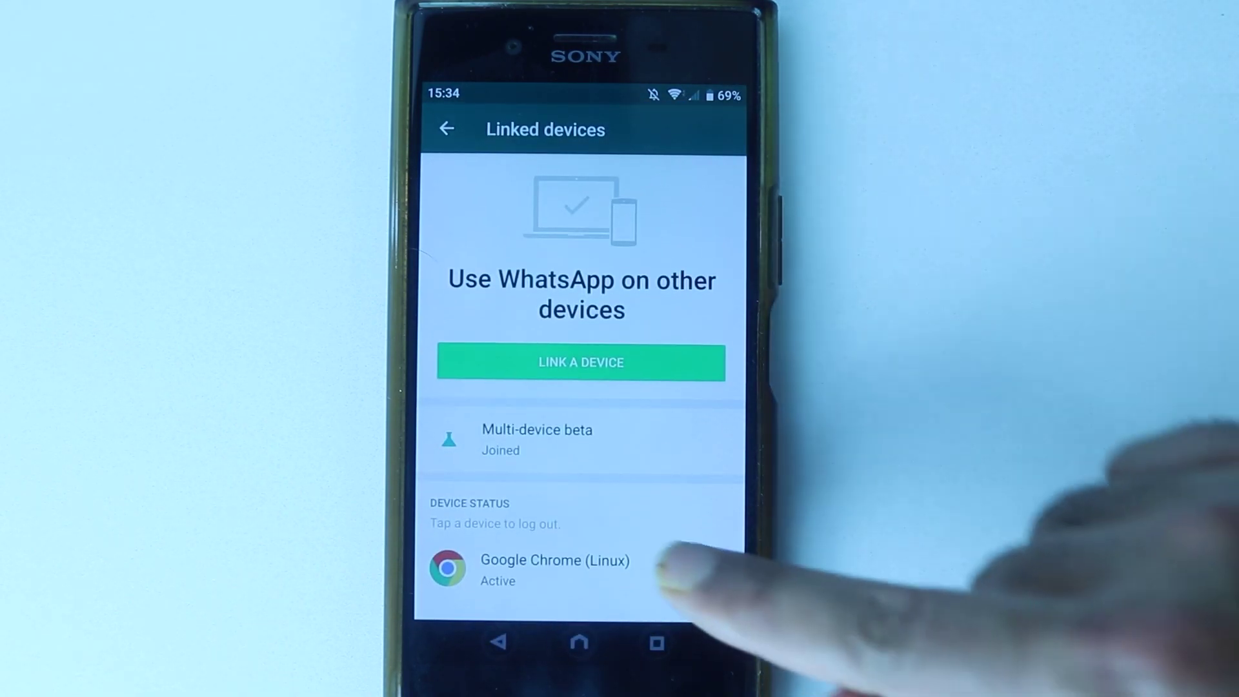
pyautogui.scroll(-1, 581, 436)
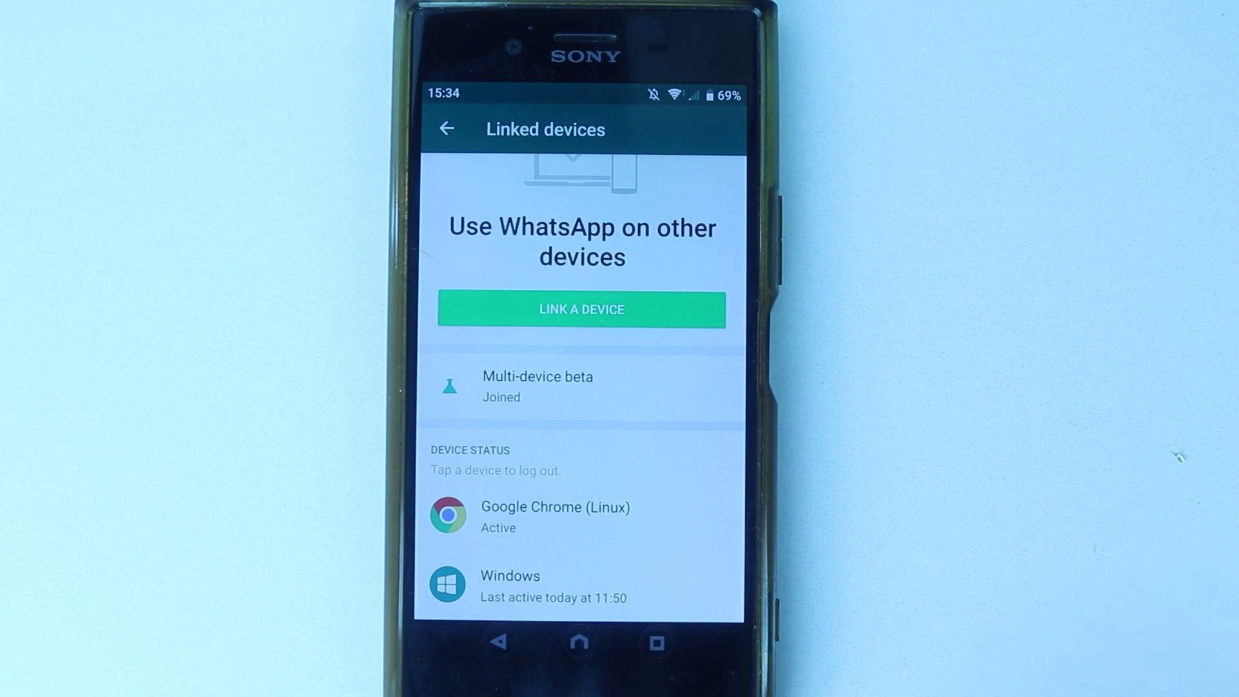
pyautogui.click(624, 511)
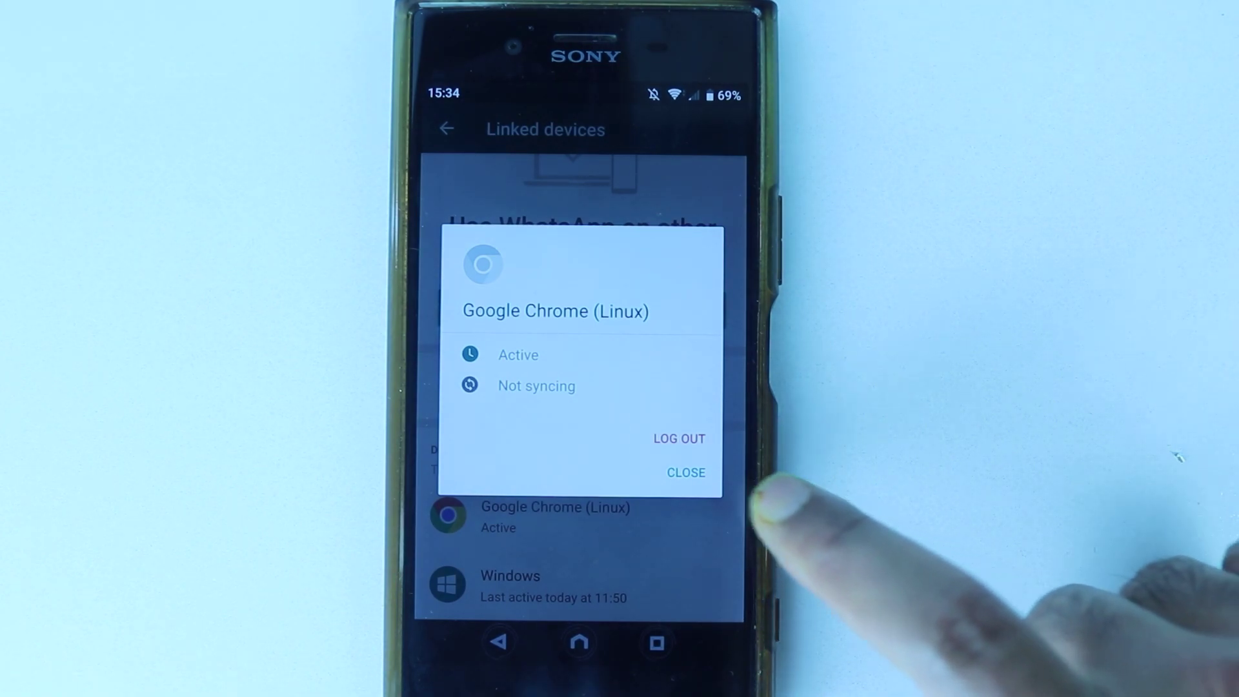
pyautogui.click(685, 473)
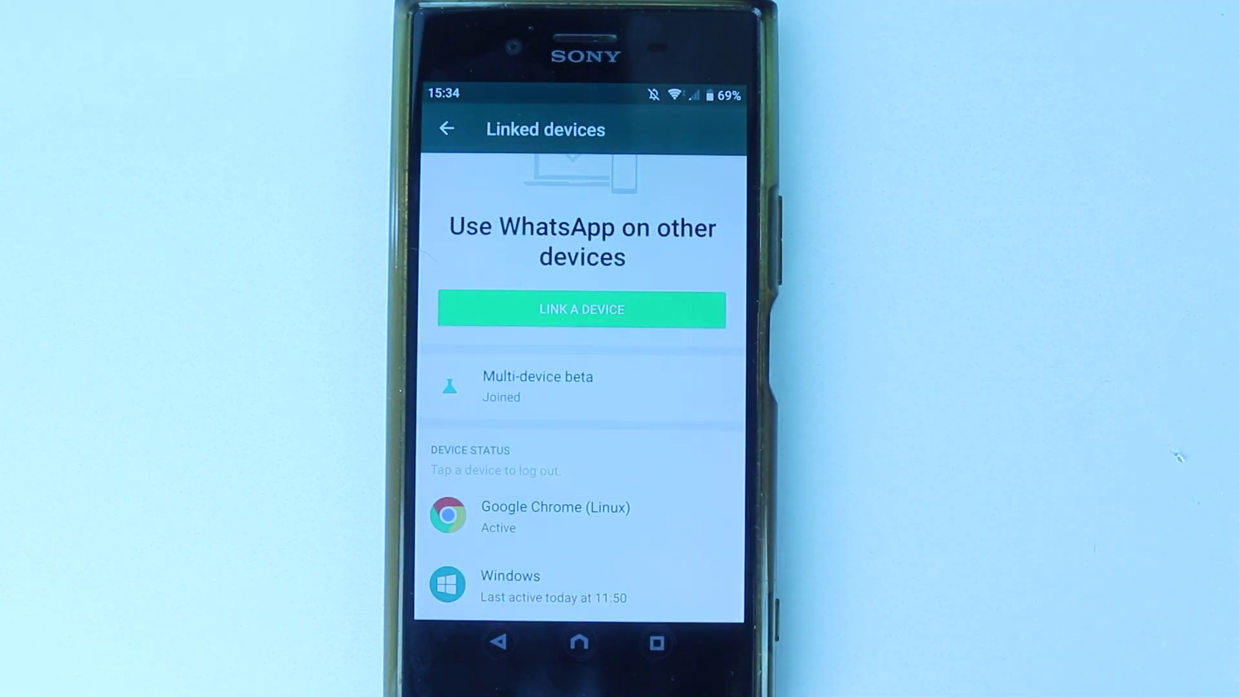